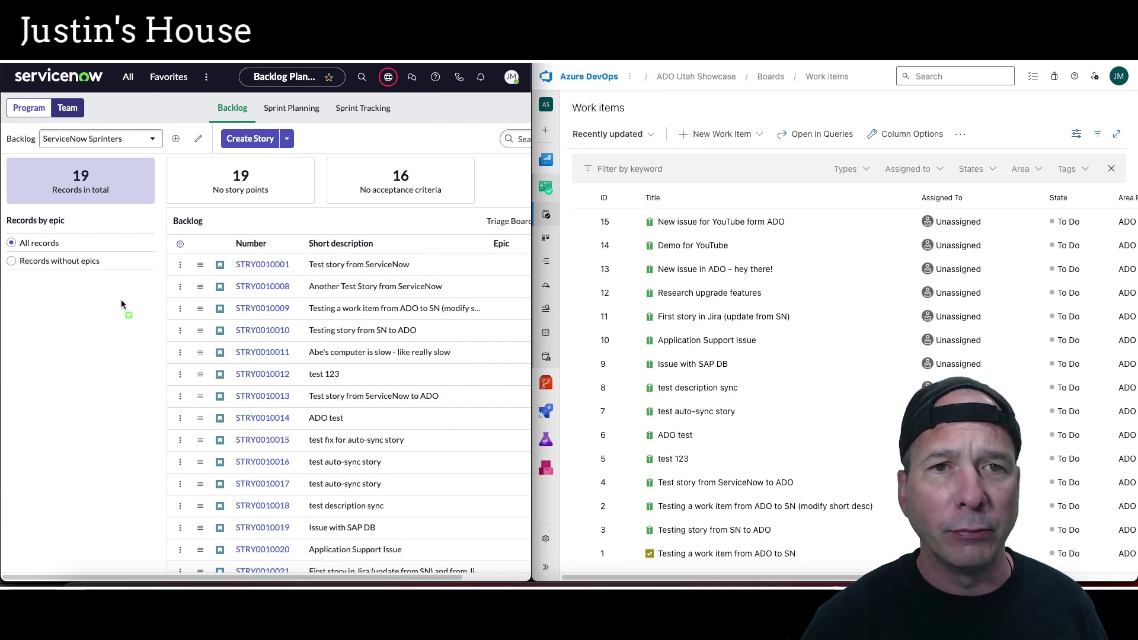
Step: Widen the ServiceNow backlog window over Azure DevOps so the Triage Board's 2699 items show
drag(2, 70, 526, 579)
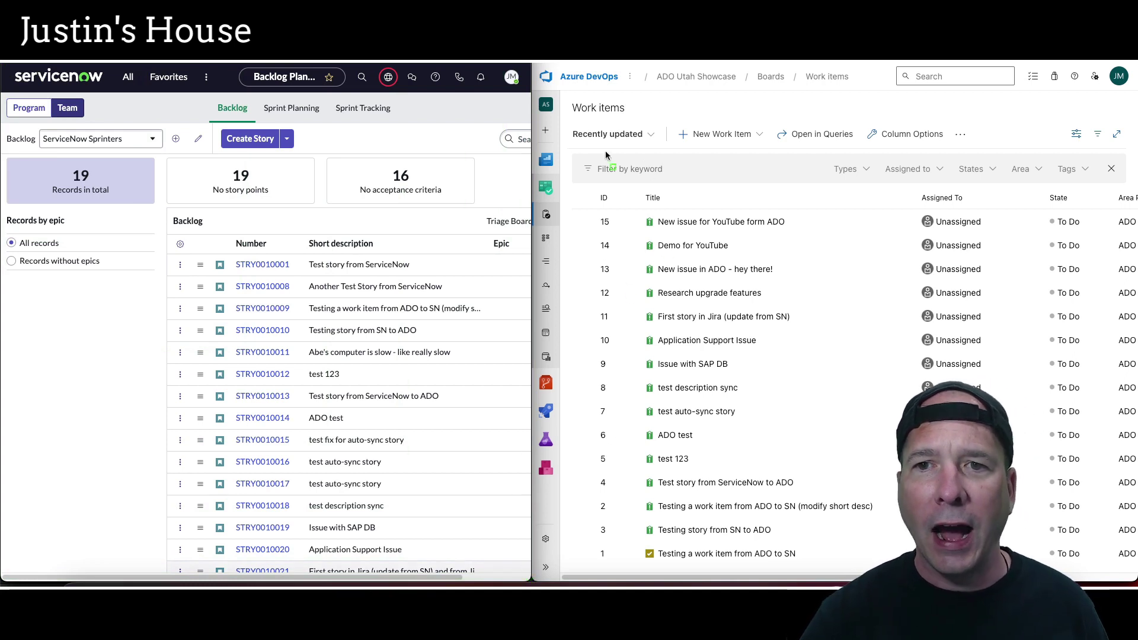
drag(536, 63, 1130, 568)
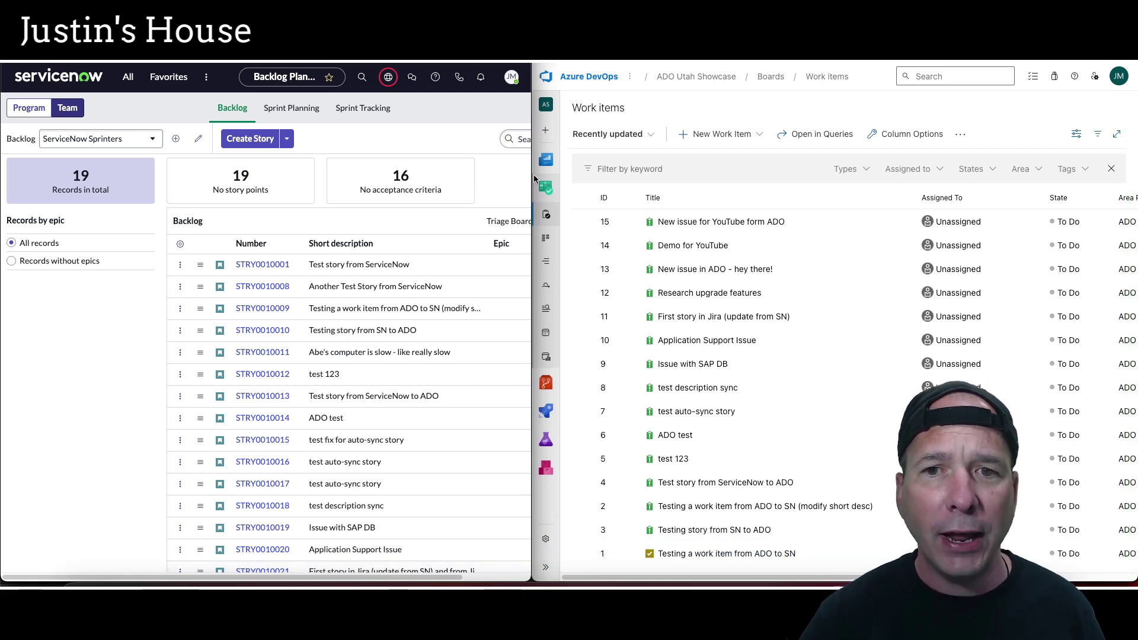
drag(530, 175, 819, 189)
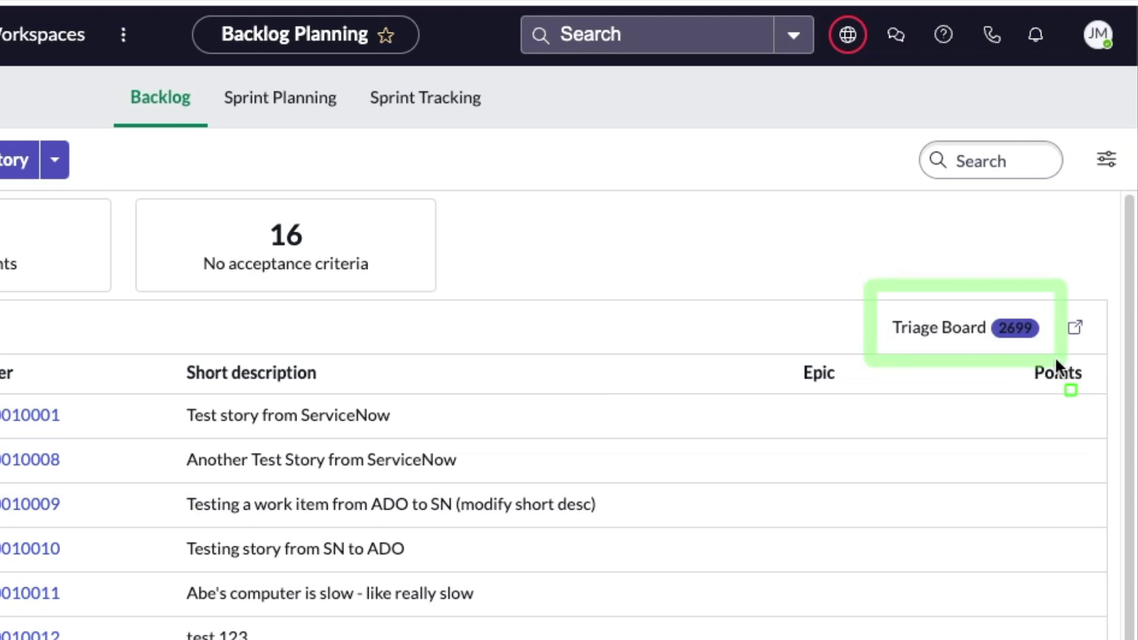
Step: Open the Incident triage list from the Triage Board options
triple_click(937, 330)
click(936, 332)
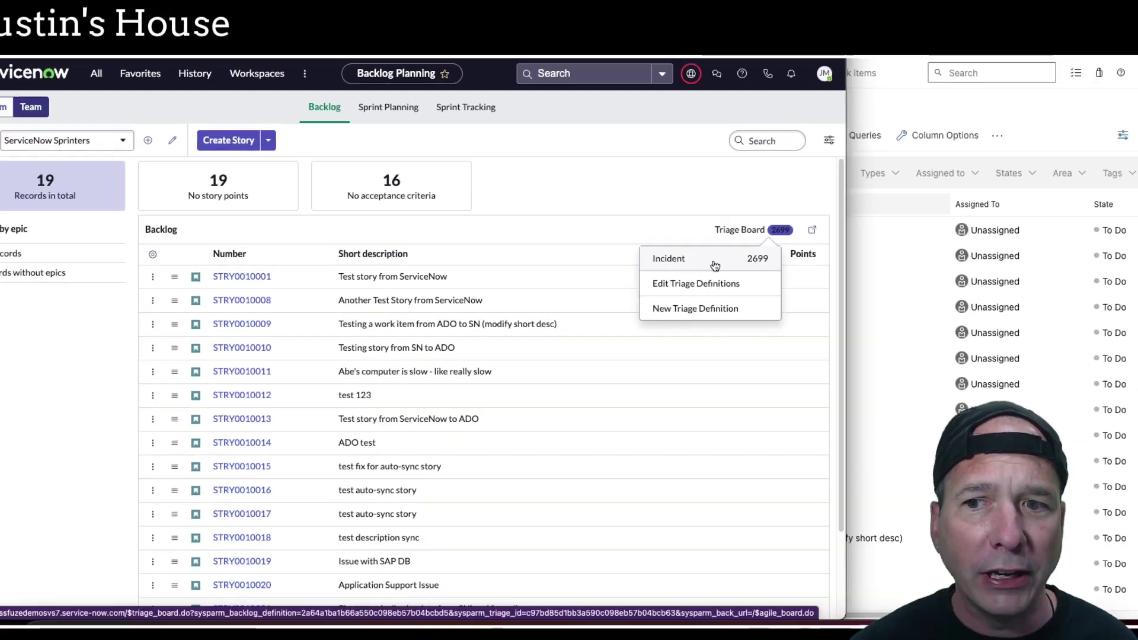
click(854, 362)
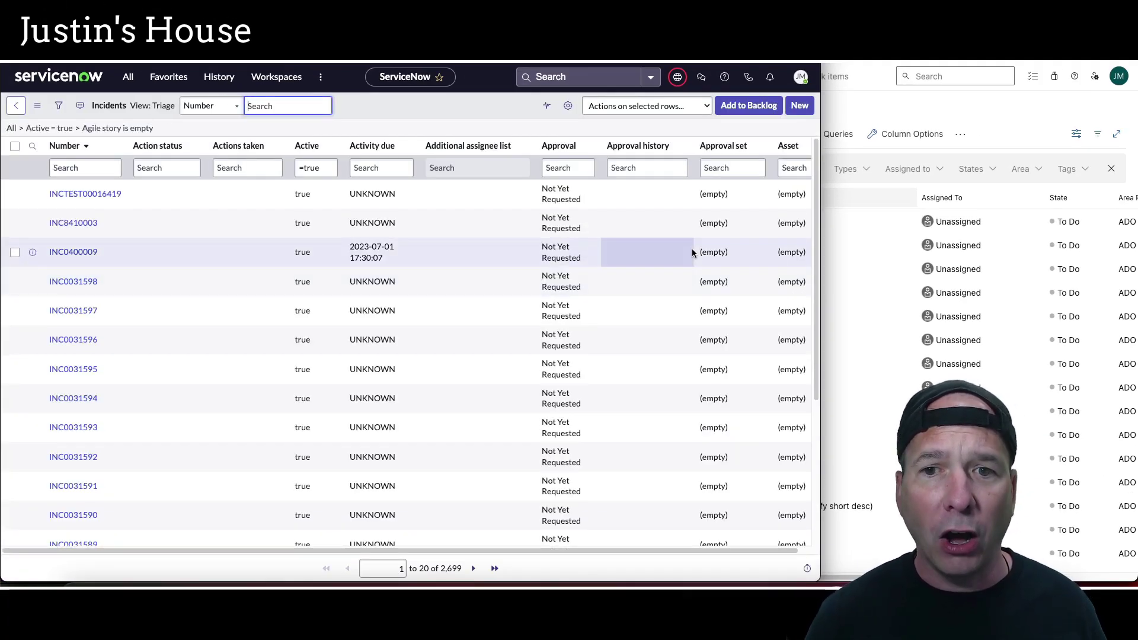
scroll(178, 308, down, 4)
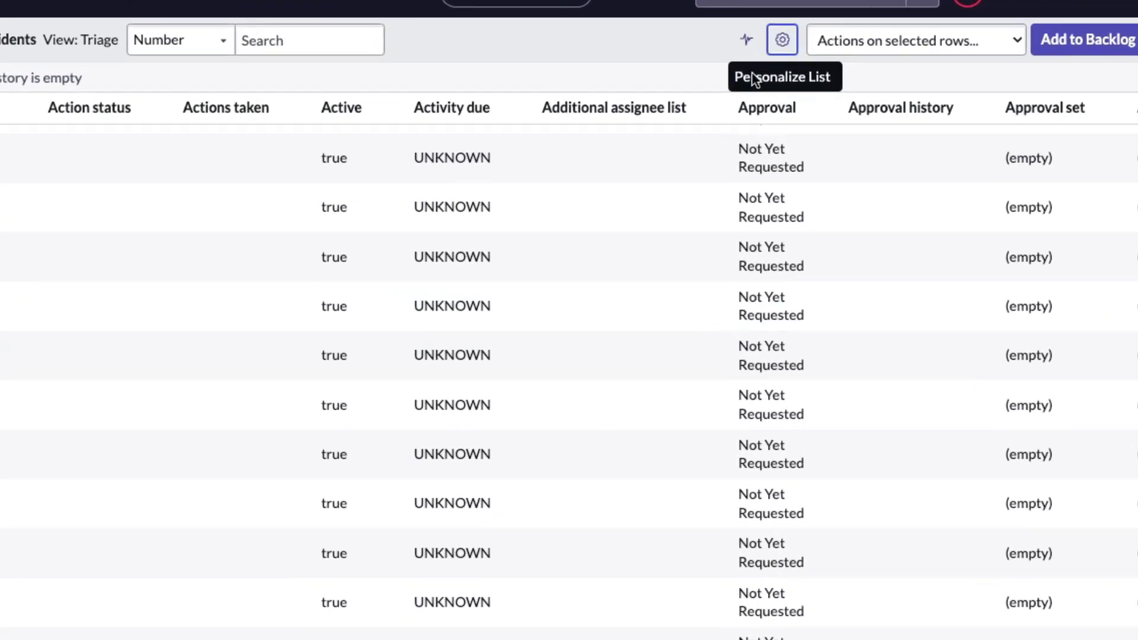
Step: In Personalize List Columns, add Short description and move it up the column order
click(568, 106)
click(368, 264)
key(ctrl+a)
scroll(350, 317, up, 10)
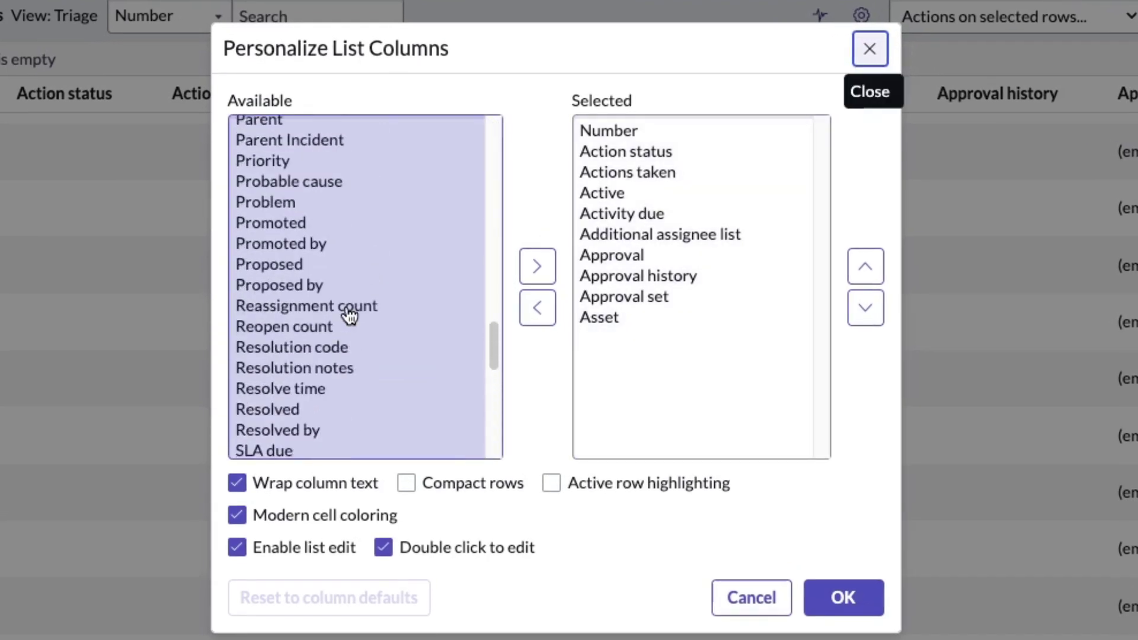
scroll(350, 318, down, 5)
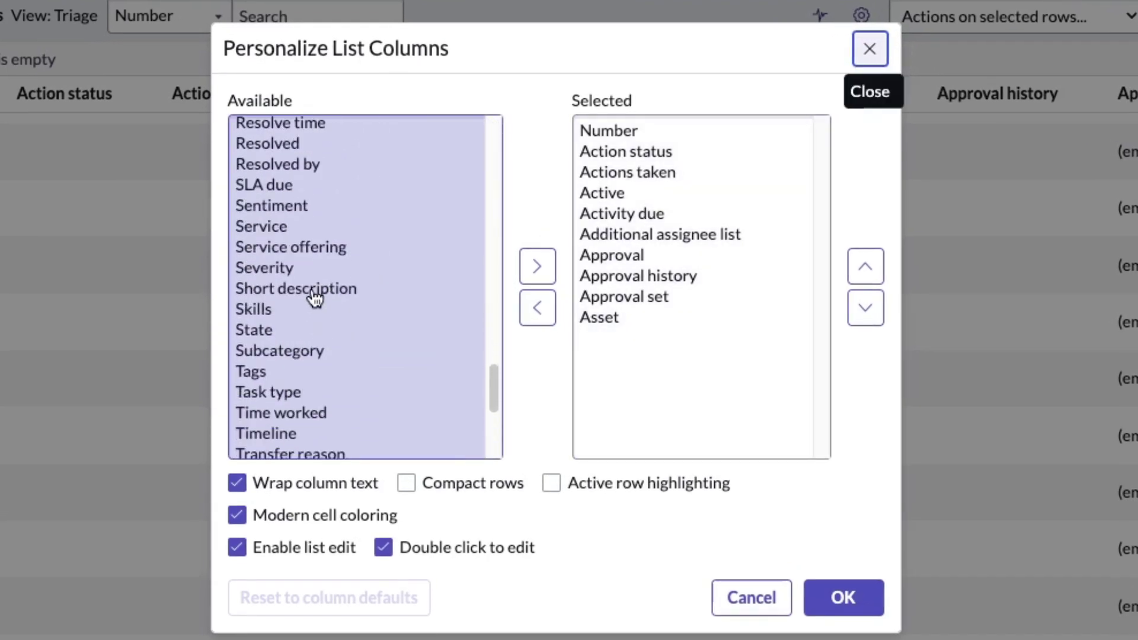
click(317, 290)
click(537, 266)
click(865, 266)
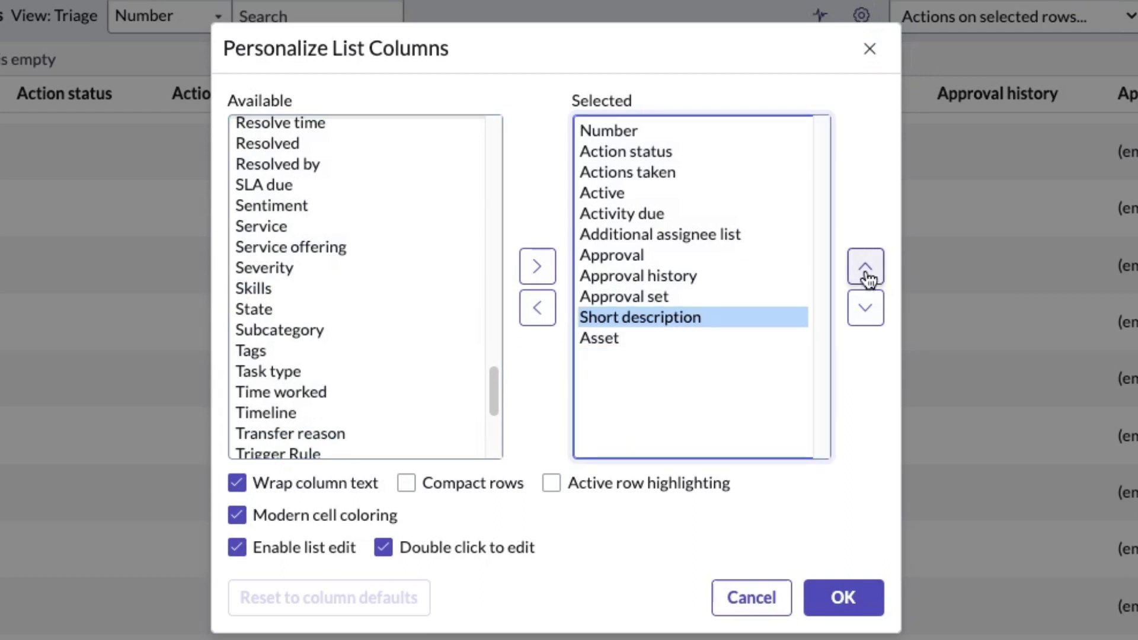
click(865, 267)
click(865, 267)
click(866, 267)
click(866, 267)
click(865, 267)
click(866, 266)
click(866, 267)
click(865, 266)
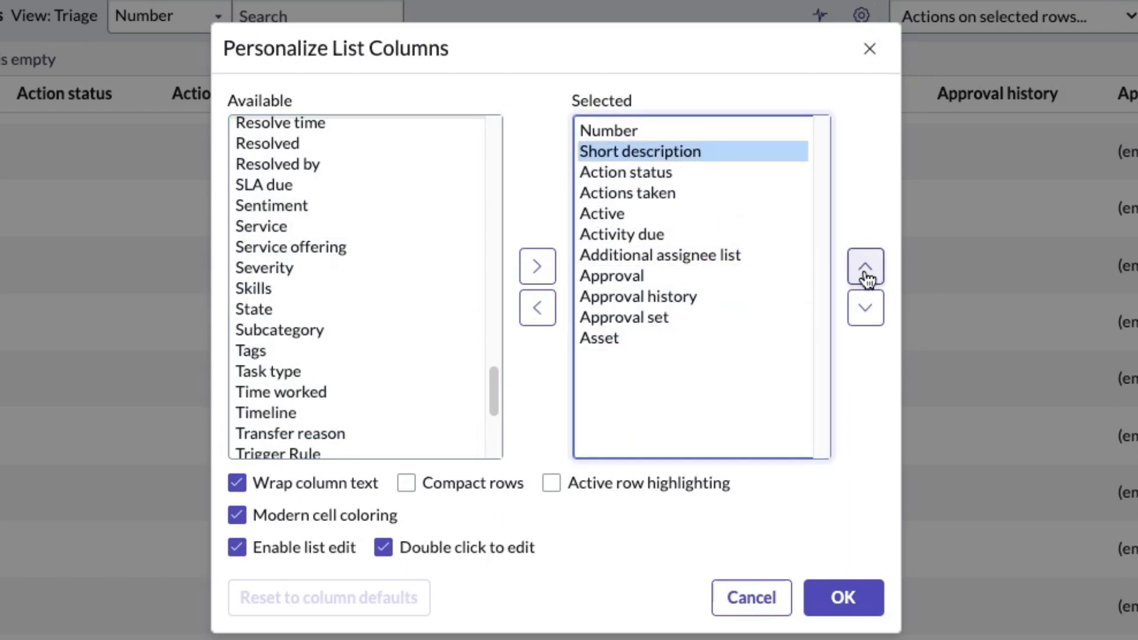
Step: Remove the nine unneeded columns, add State above Short description, and apply the layout
click(661, 173)
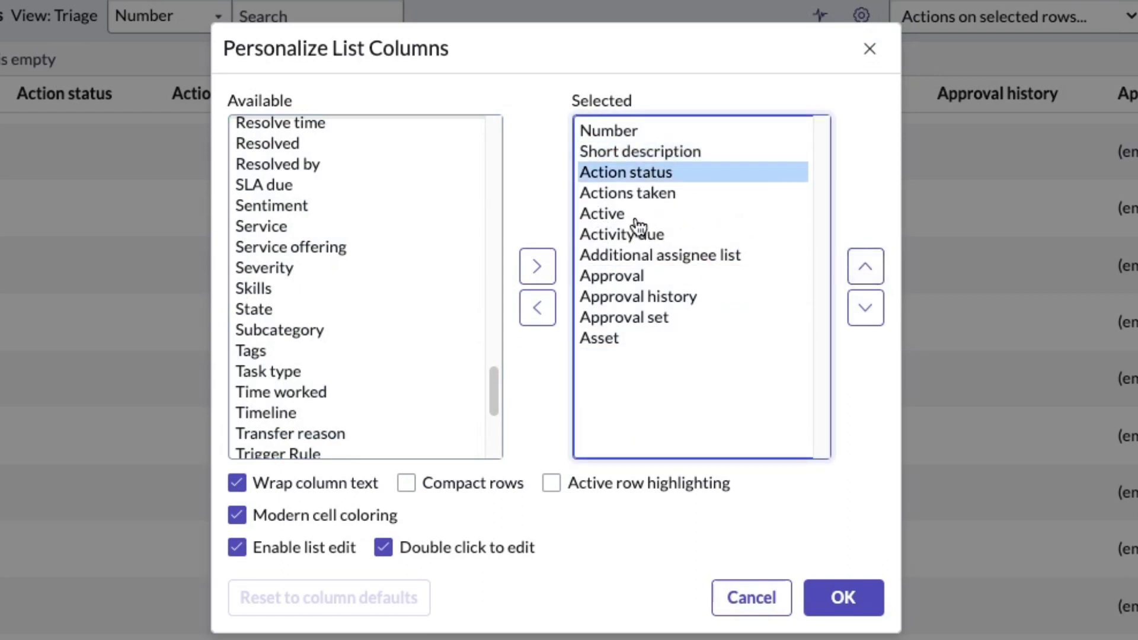
shift+click(639, 342)
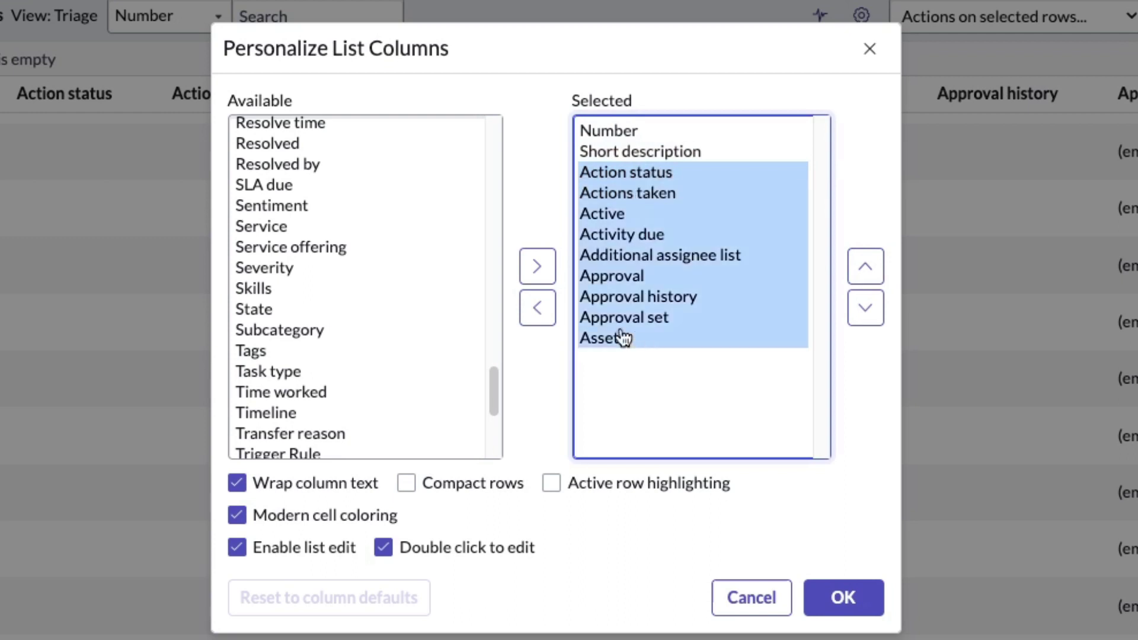
click(551, 304)
click(386, 248)
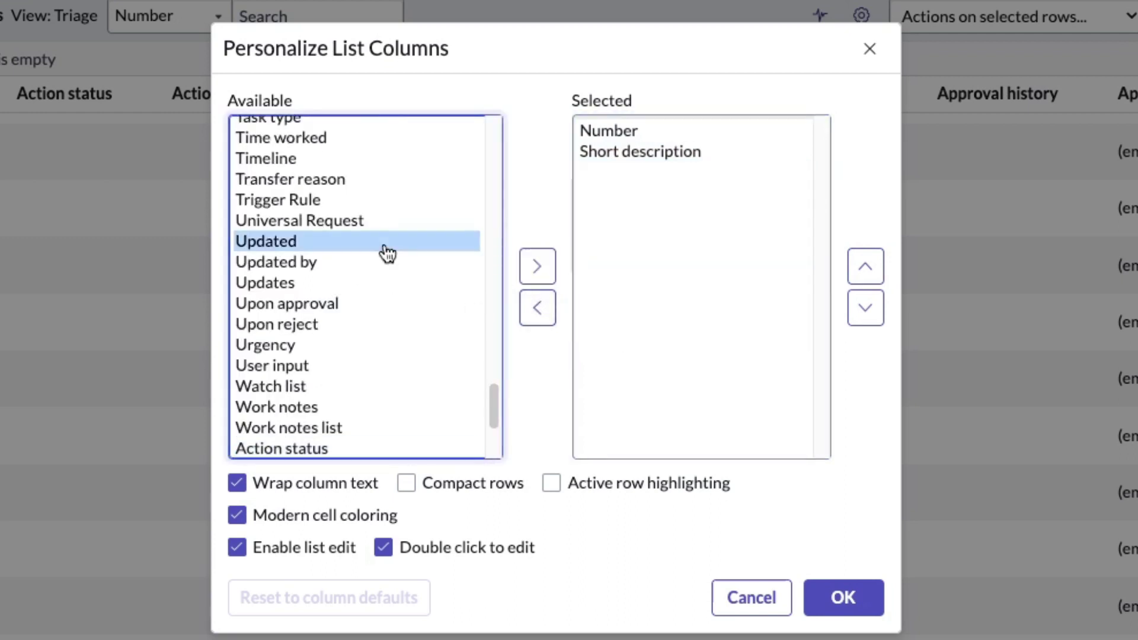
scroll(388, 254, up, 1)
scroll(388, 253, up, 3)
double_click(259, 335)
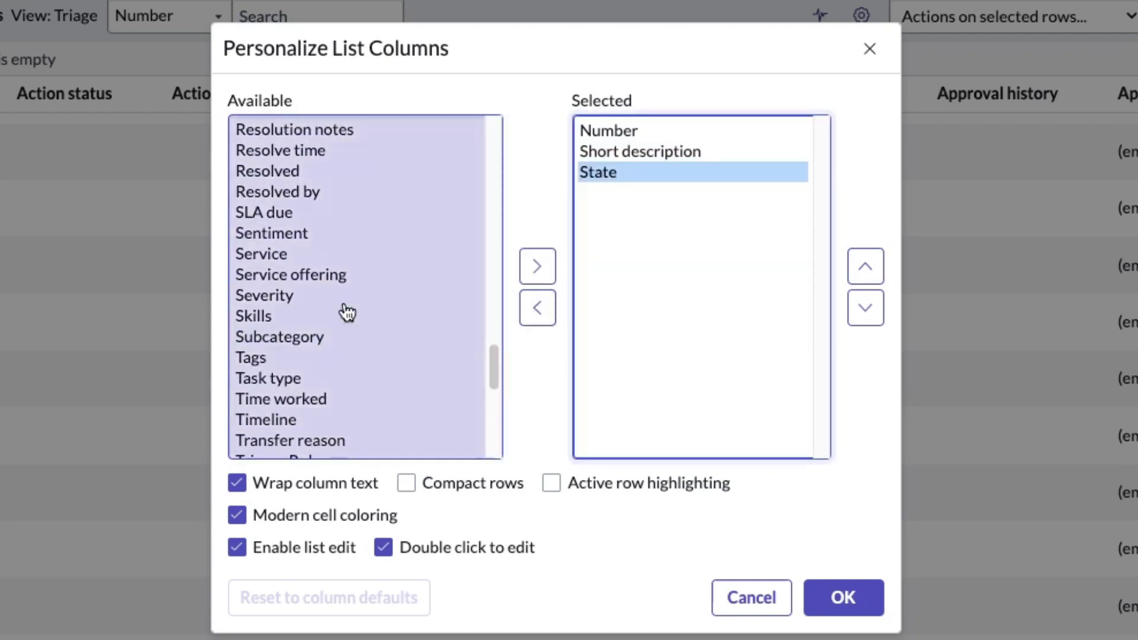
click(881, 274)
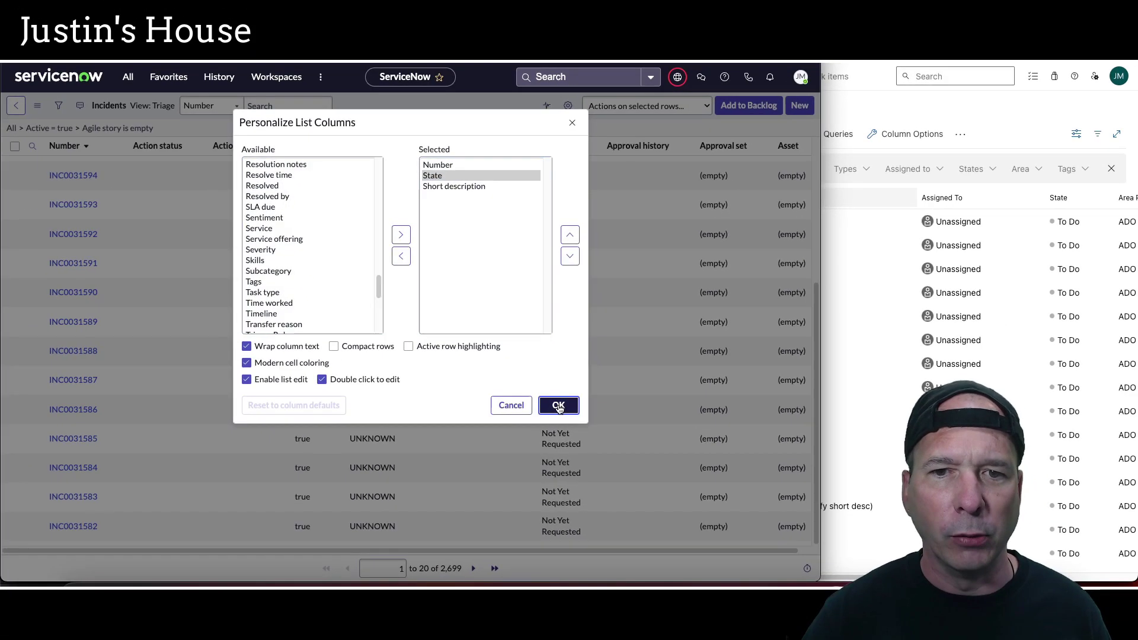
click(600, 433)
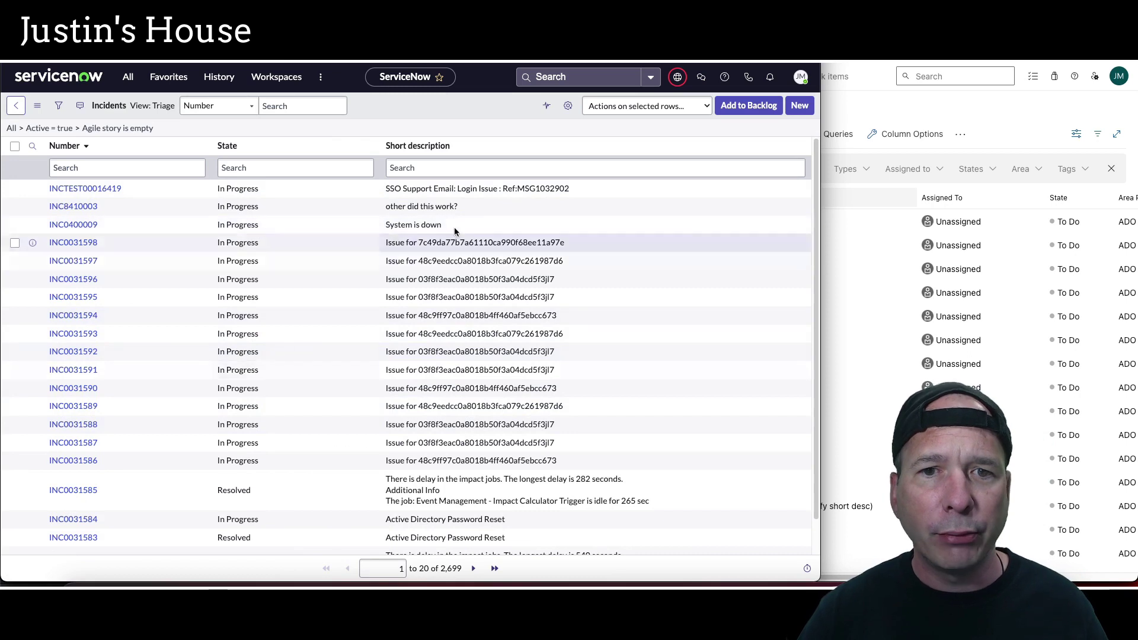
Step: Add an incident from the triage list to the backlog and return to the 20-record backlog
scroll(276, 354, down, 1)
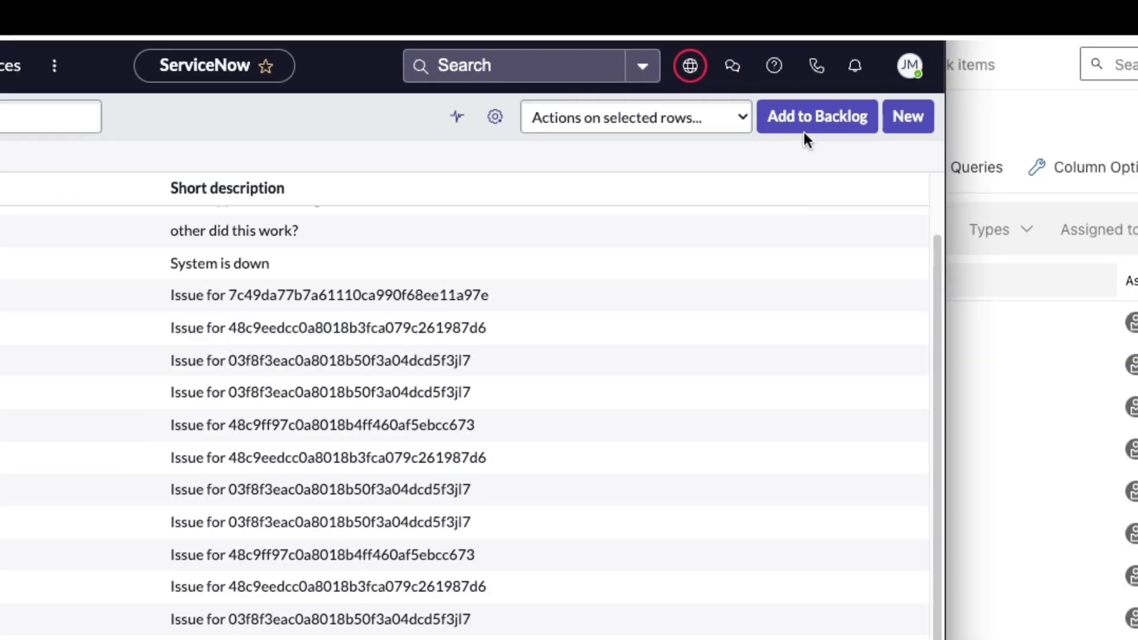
click(878, 135)
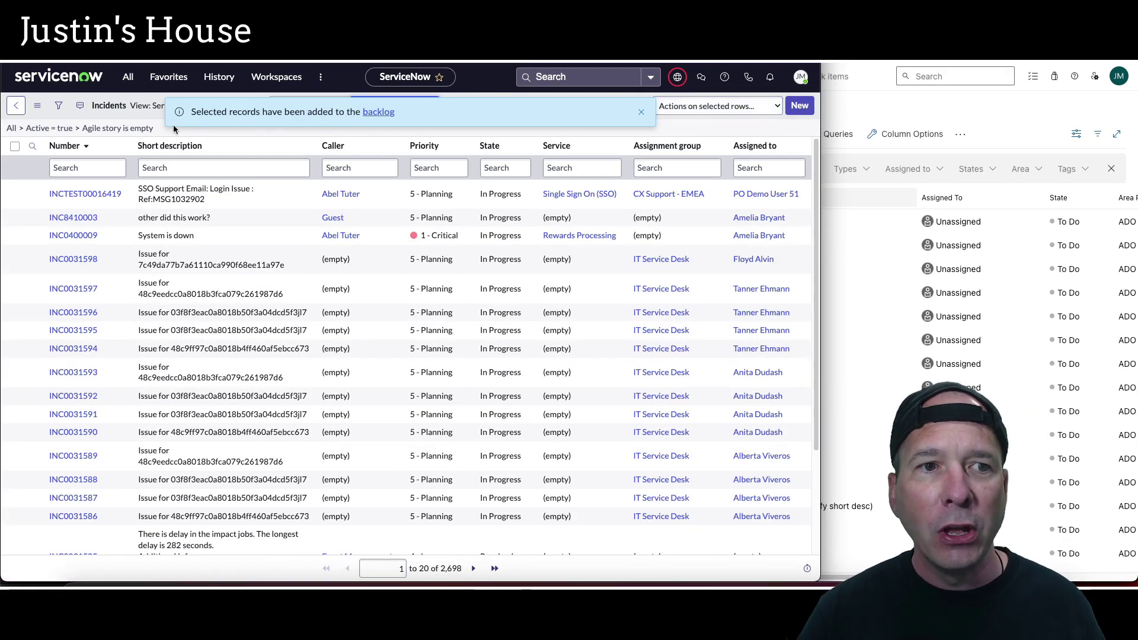
click(20, 105)
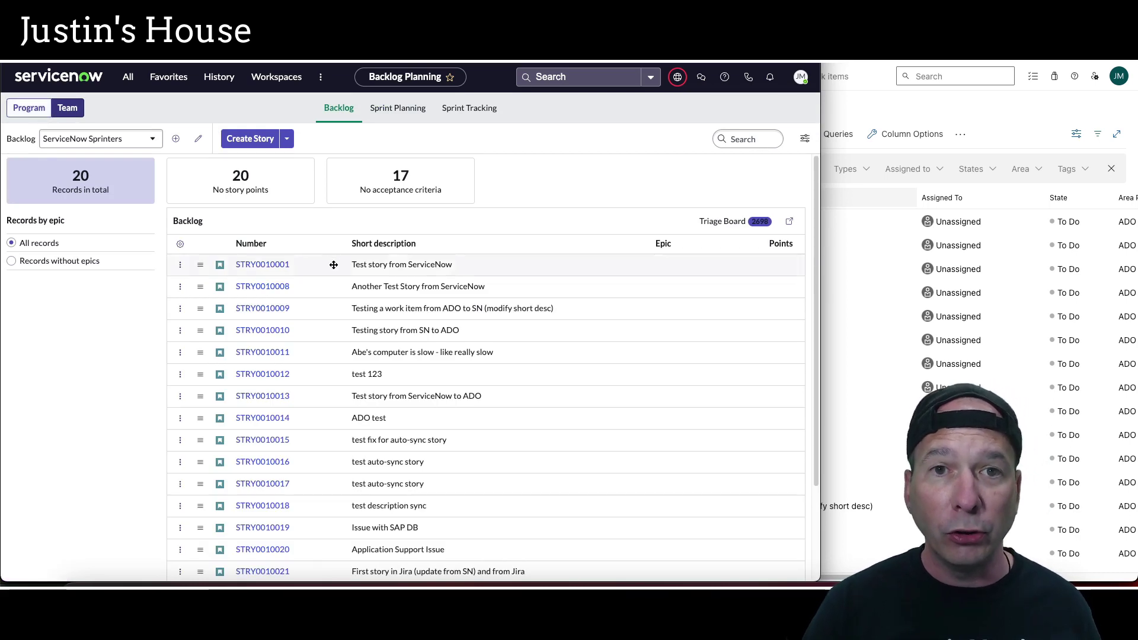
Step: Scroll to INC0031582 at the backlog's end, then narrow ServiceNow to show Azure DevOps work item 16
scroll(332, 270, down, 3)
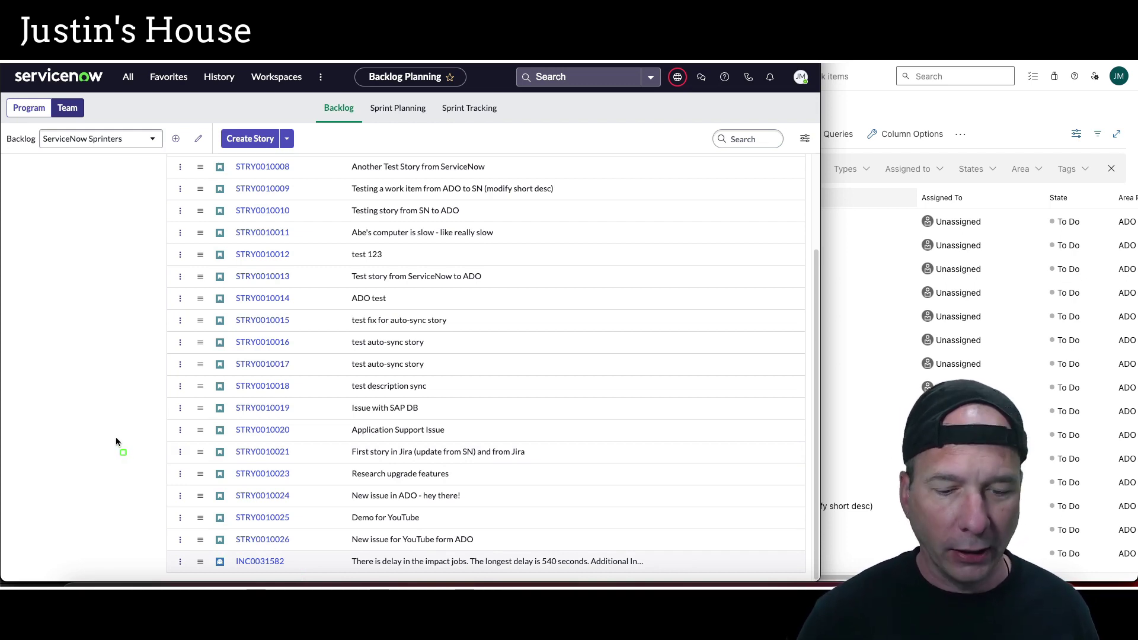
mouse_move(154, 545)
mouse_down()
mouse_move(437, 575)
mouse_move(664, 573)
mouse_up()
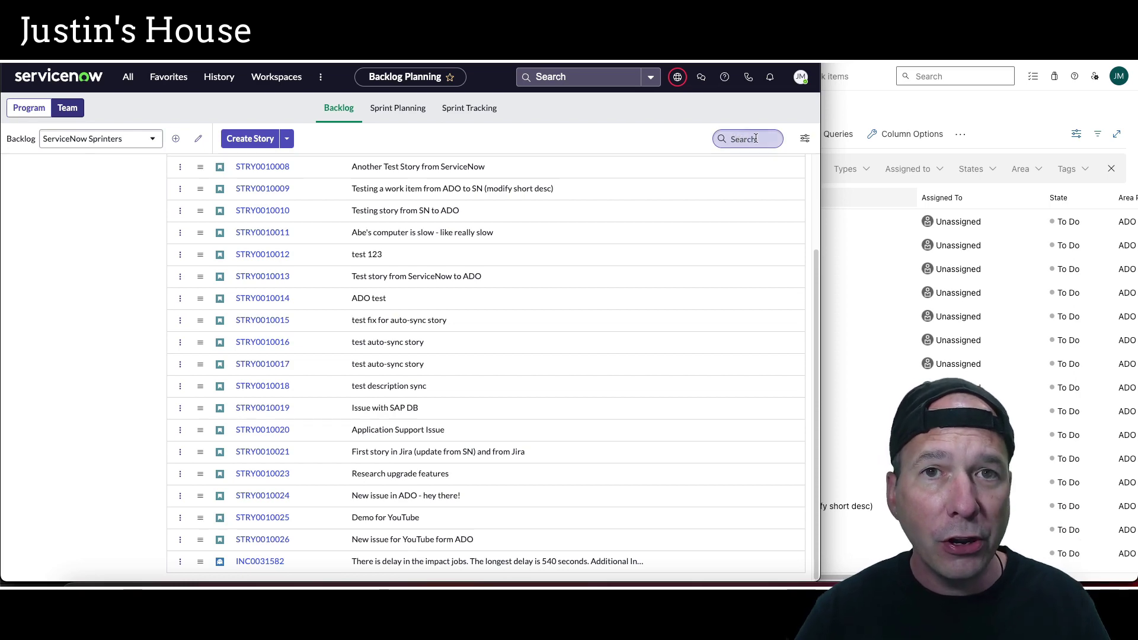
drag(819, 140, 536, 145)
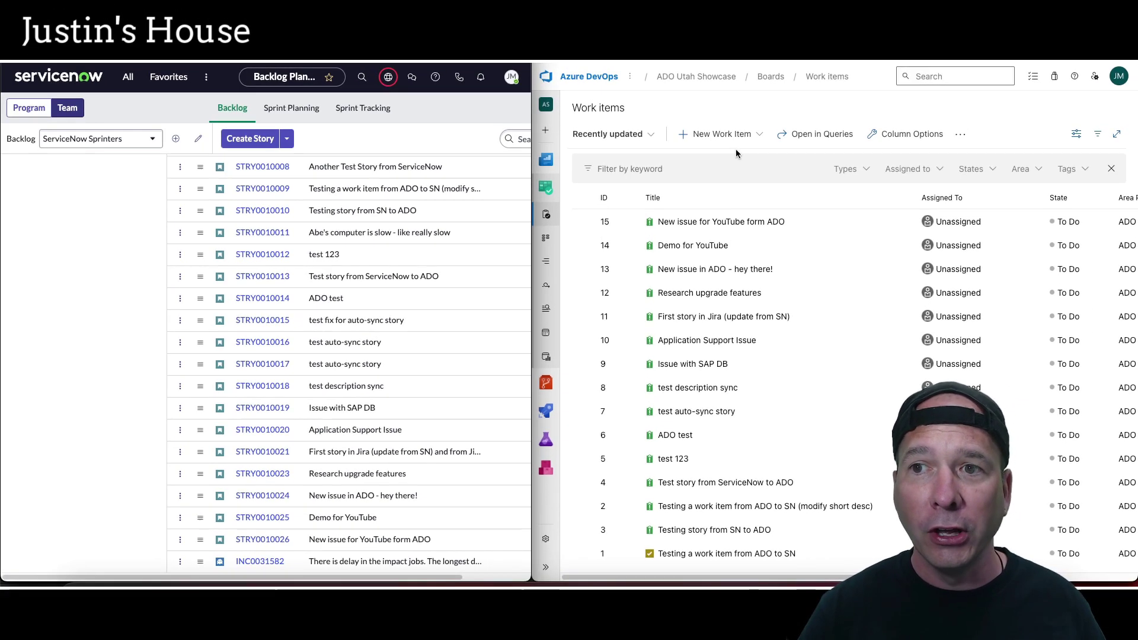
click(548, 192)
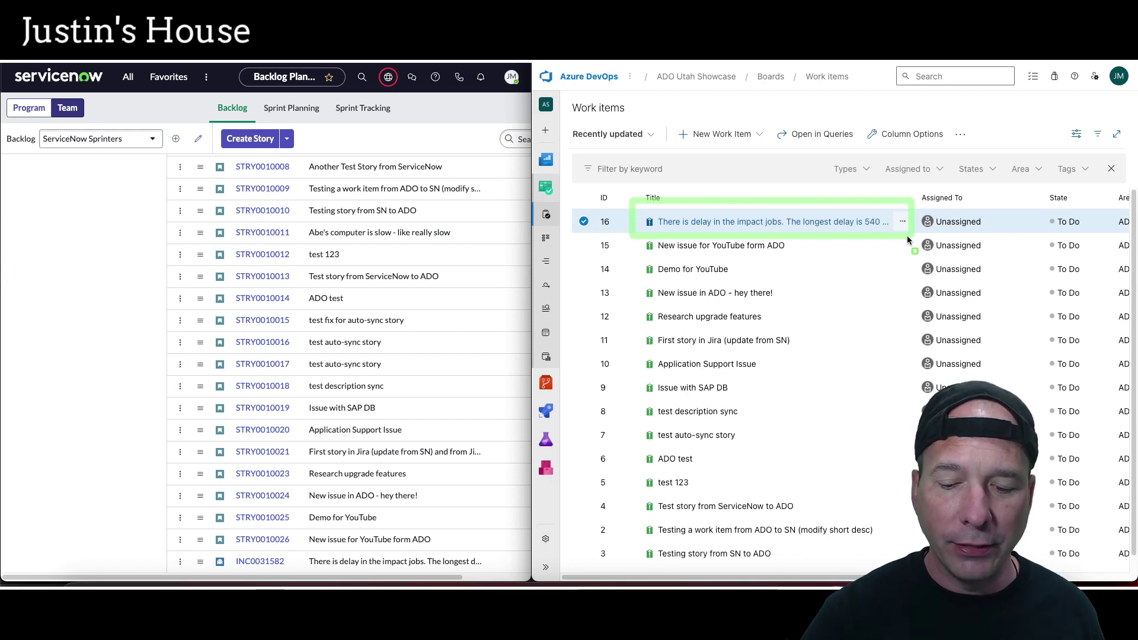
Step: Open Azure DevOps work item 16 in full and incident INC0031582's details in ServiceNow
click(745, 224)
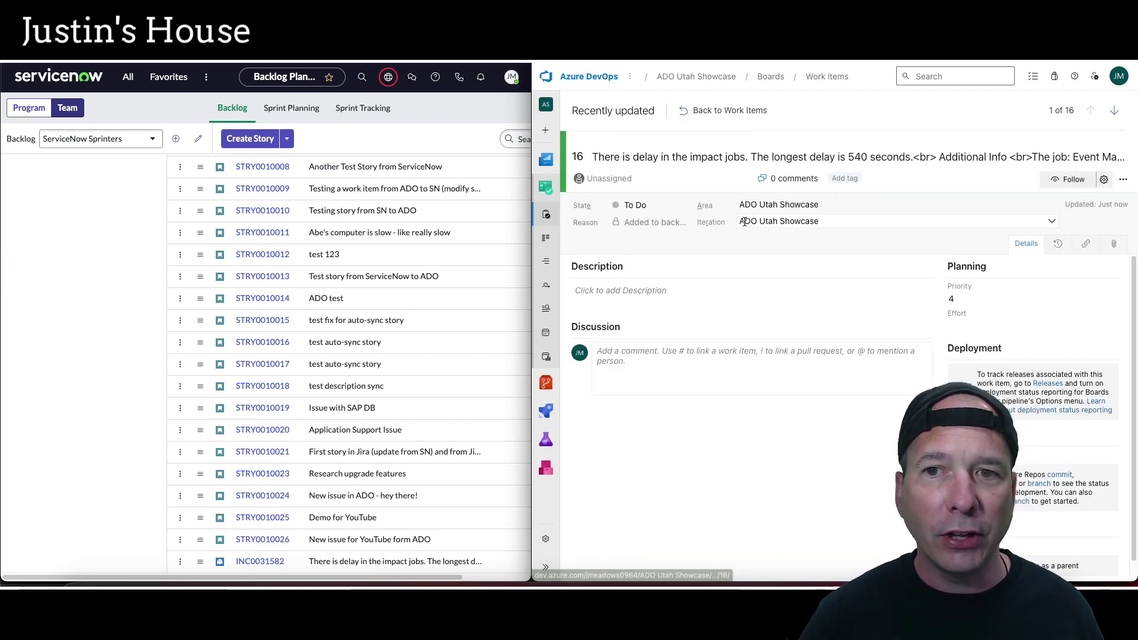
click(264, 561)
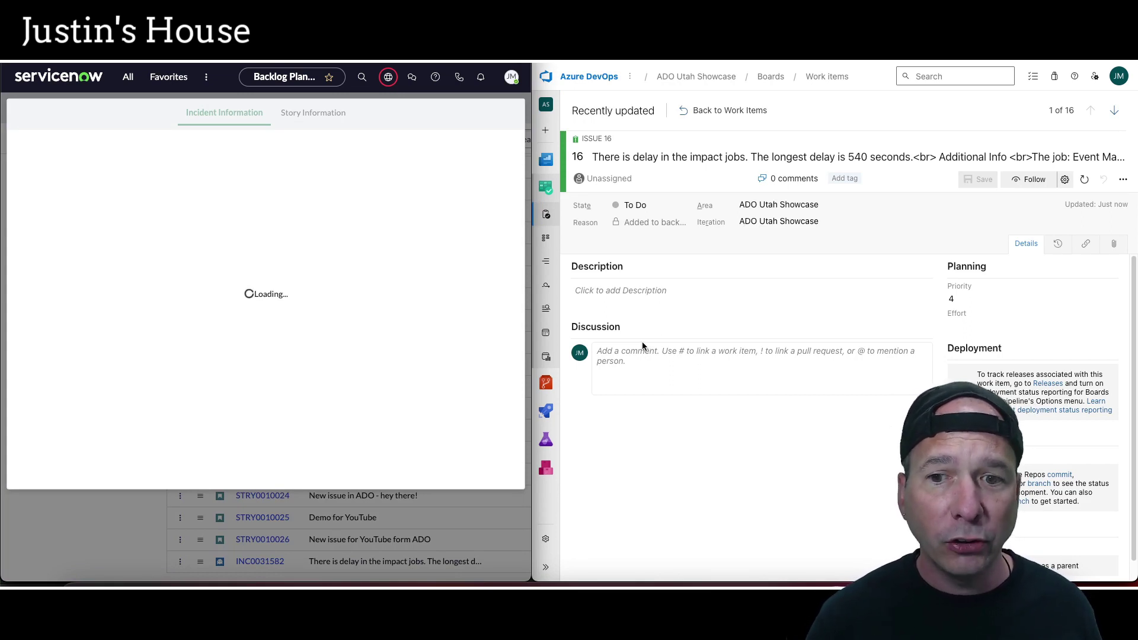
click(624, 360)
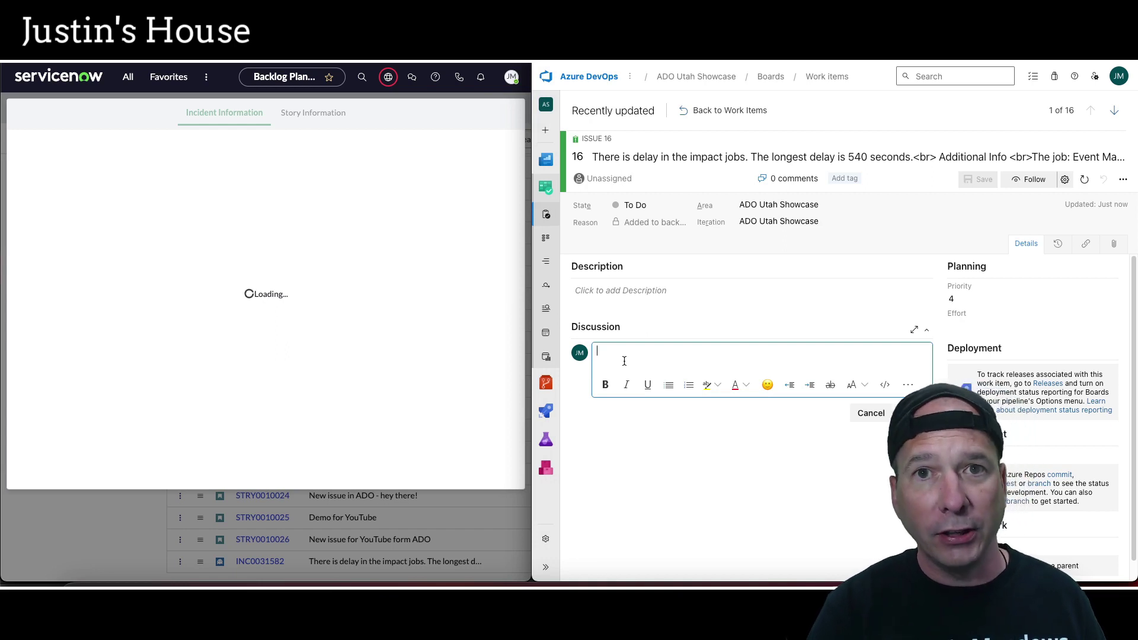
Step: Write the comment 'Here's a comment - we are on the case!' in work item 16's Discussion
text(RE'S)
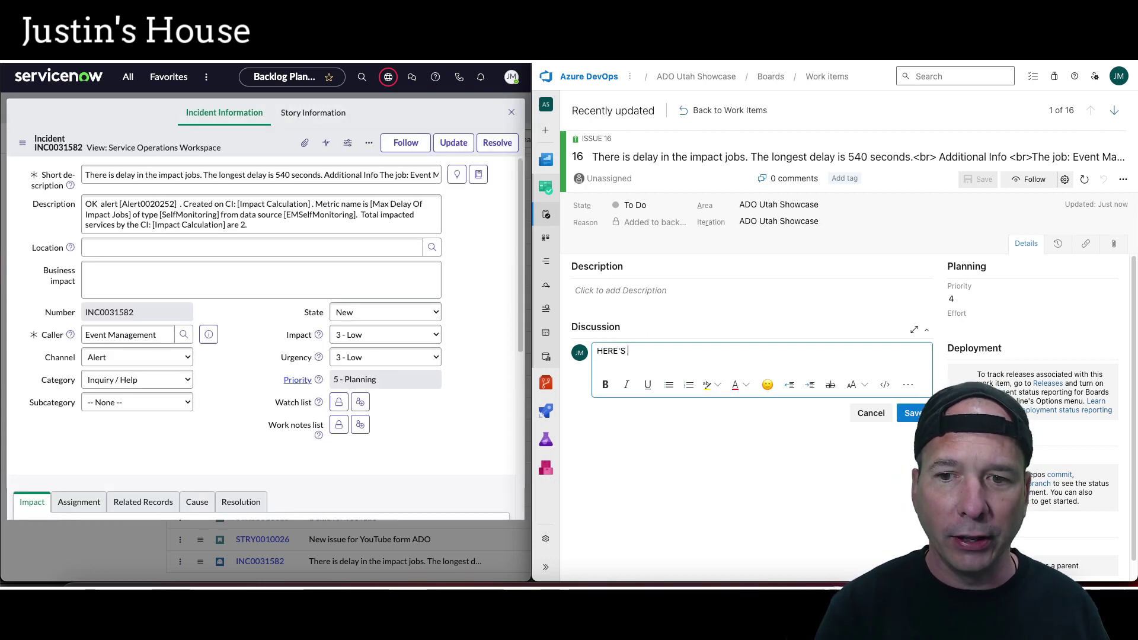
key(BackSpace)
text(ere's a comment - w)
key(BackSpace)
text(- we a)
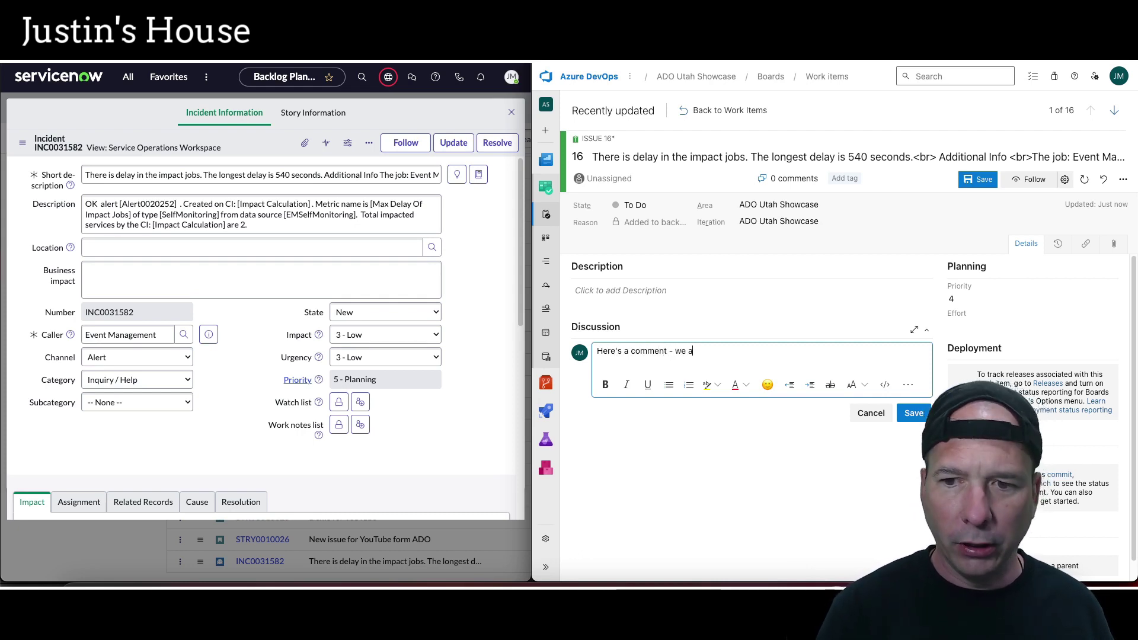
text(re on the case!)
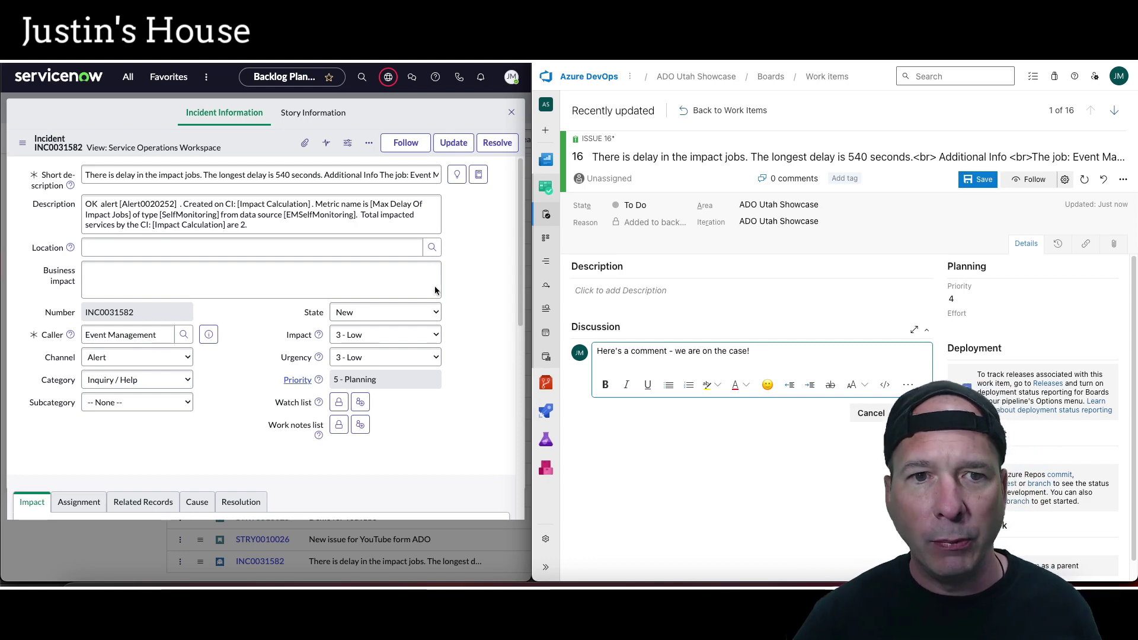
scroll(272, 219, down, 10)
scroll(265, 242, up, 10)
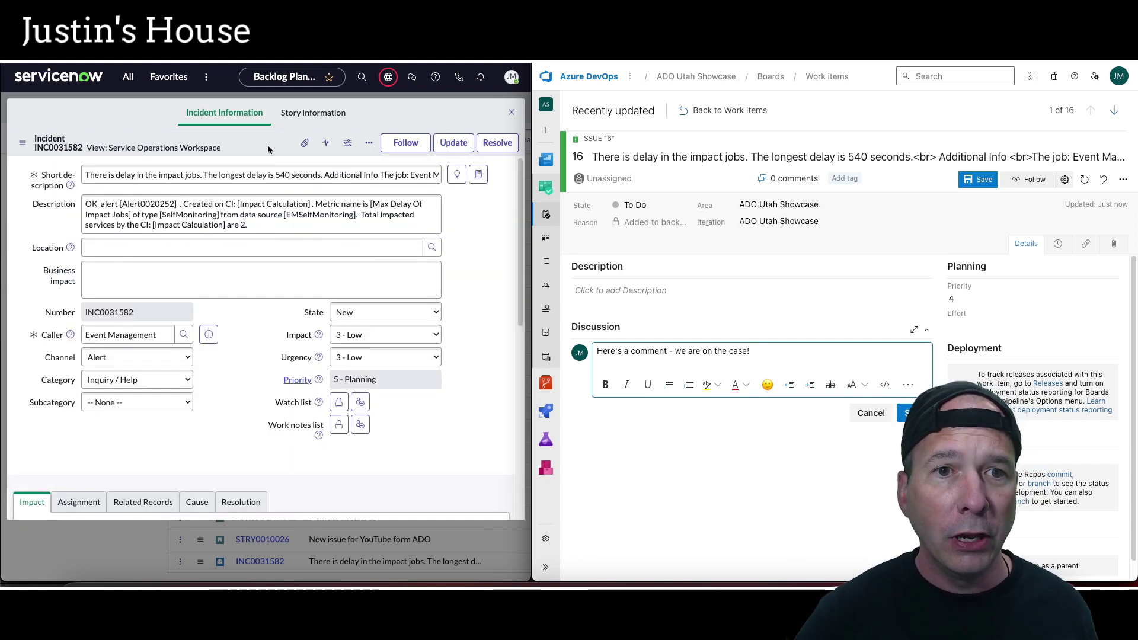
Step: Look at the story created from the incident, then post the comment to work item 16
click(312, 113)
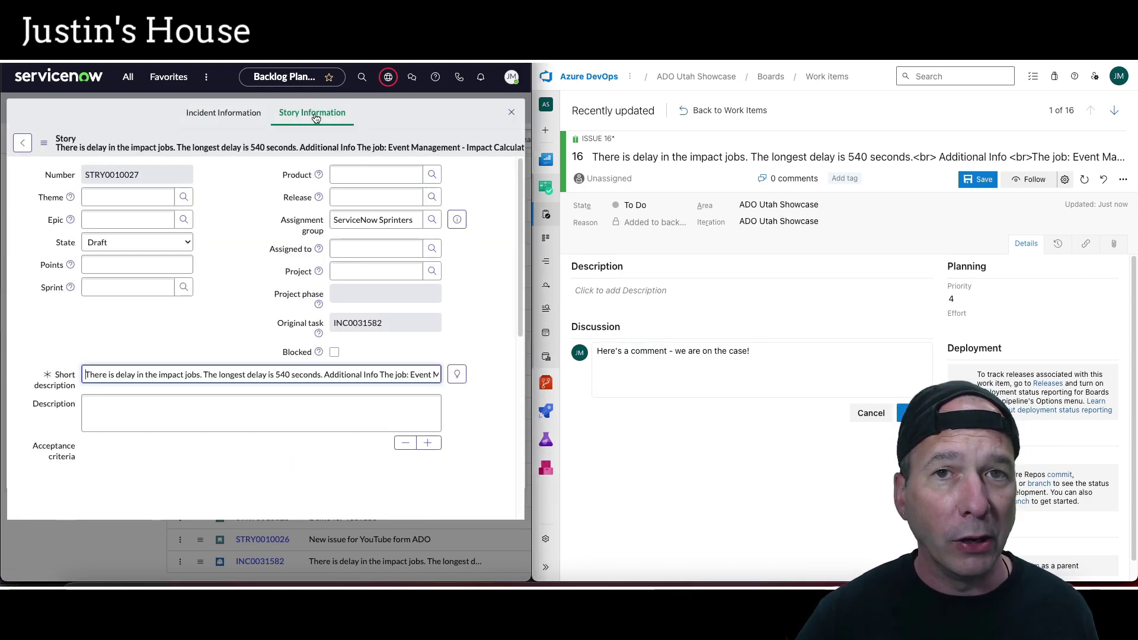
scroll(290, 192, down, 10)
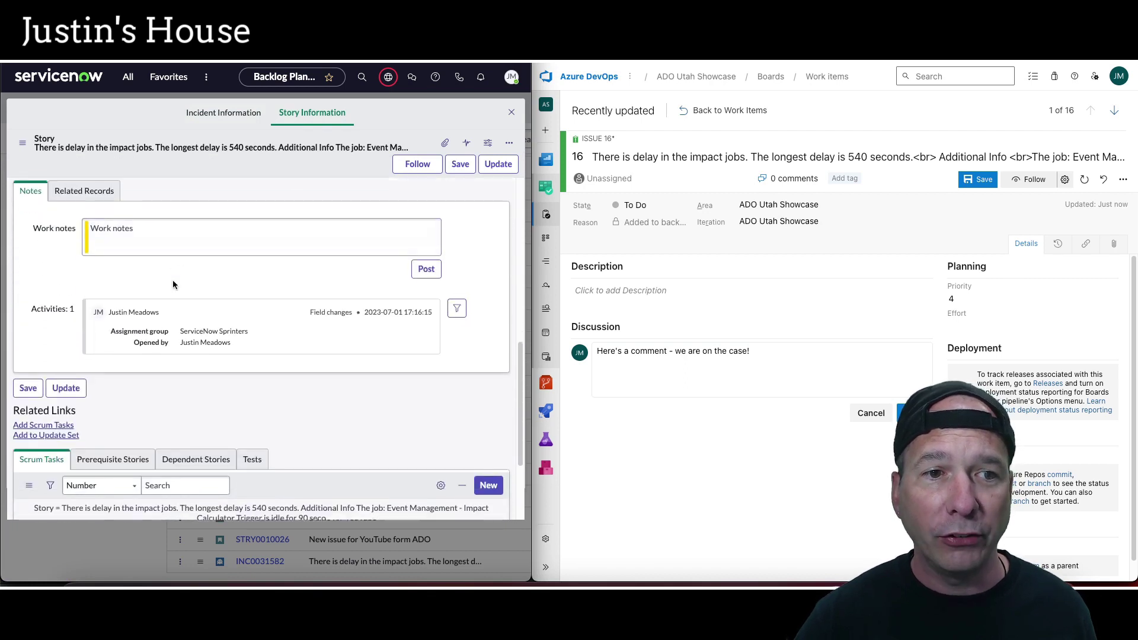
scroll(211, 237, up, 3)
click(750, 351)
click(915, 413)
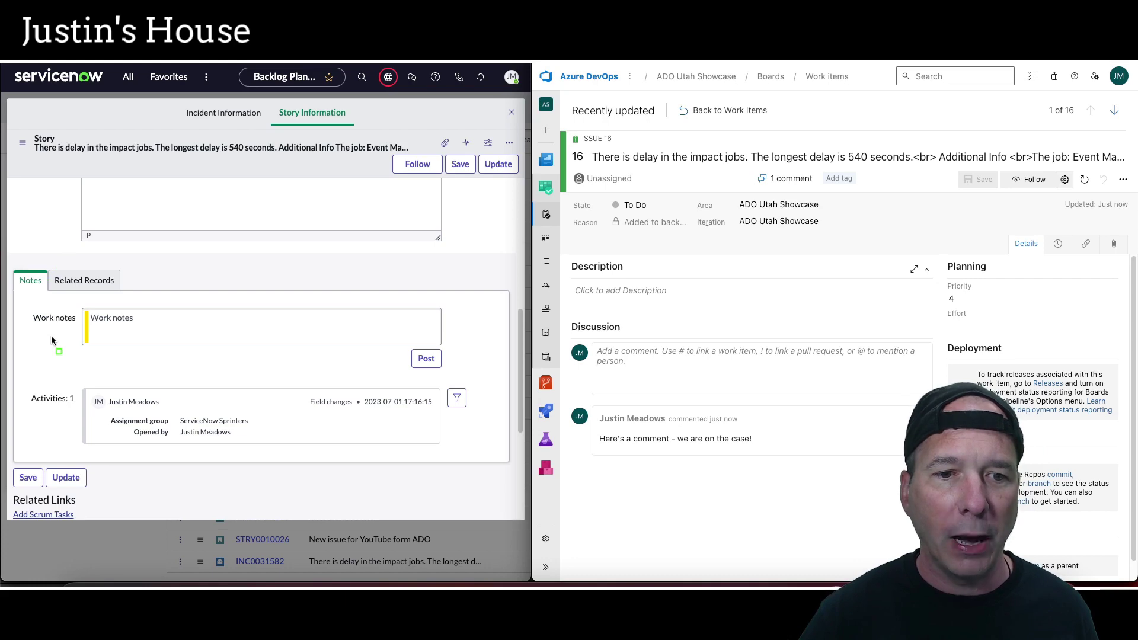
Step: Confirm the comment appears in the story's work notes and close the details dialog
scroll(51, 335, up, 4)
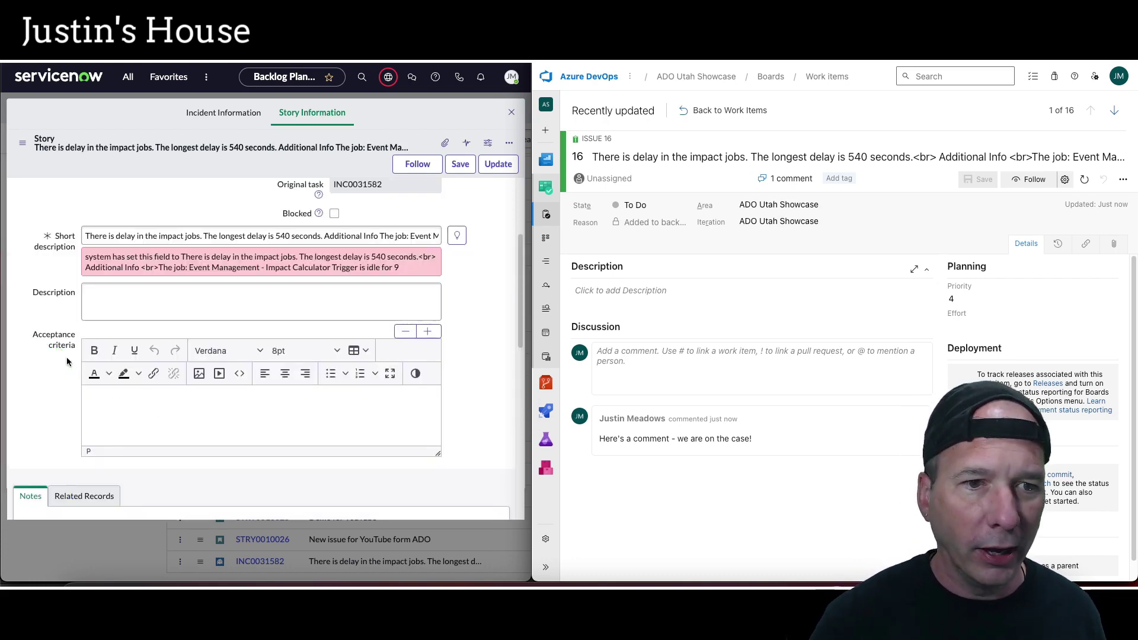
scroll(79, 365, down, 10)
scroll(80, 365, up, 4)
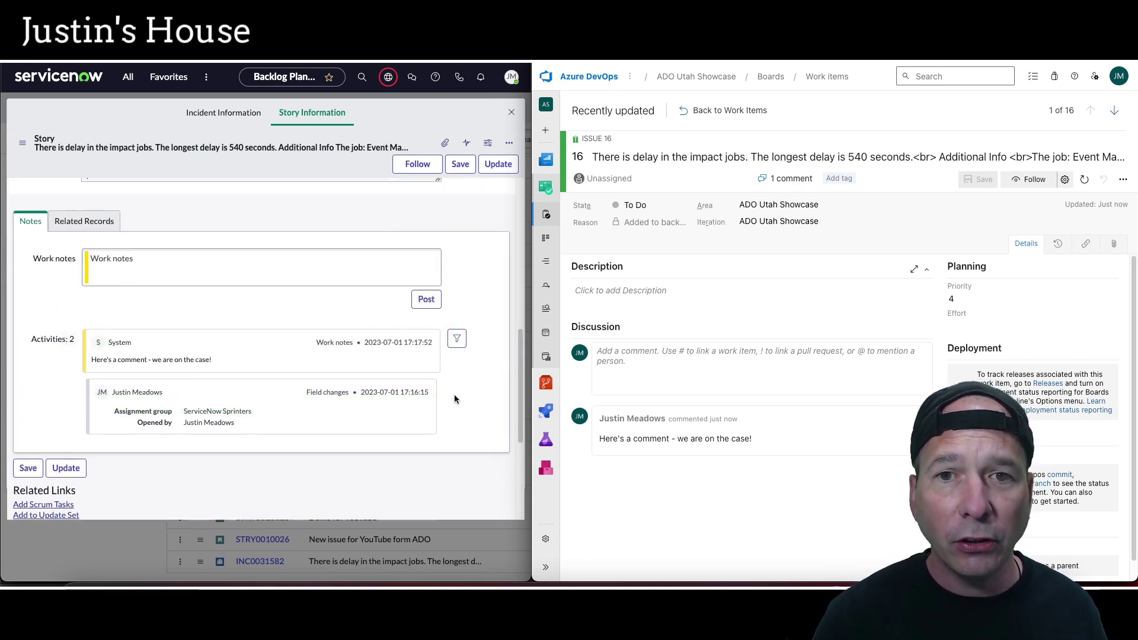
click(511, 113)
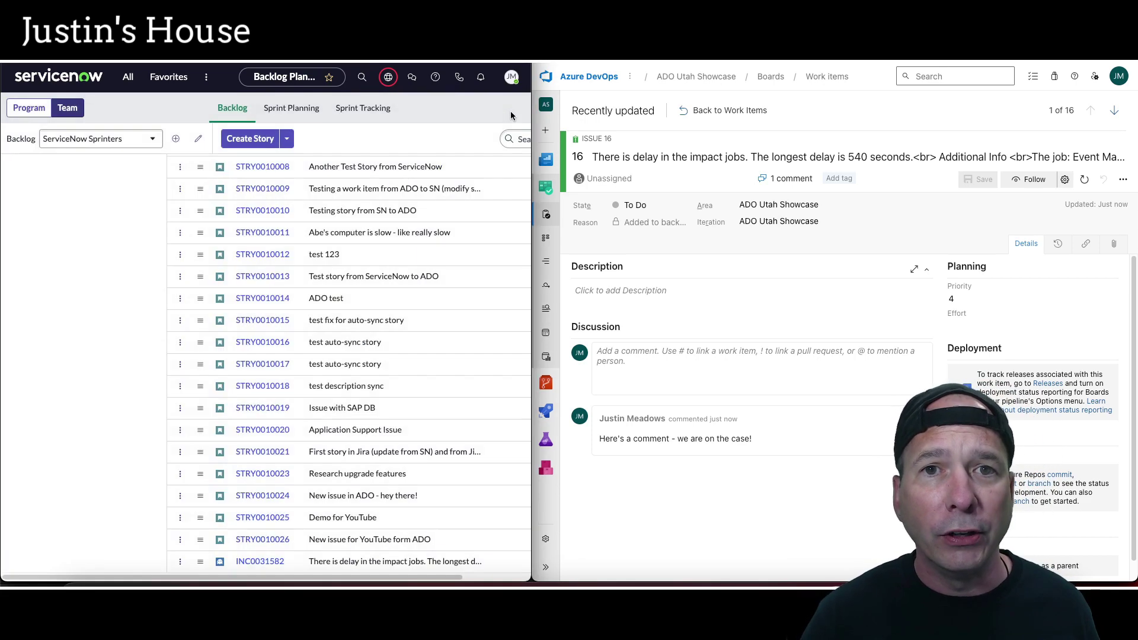
Step: Widen ServiceNow and start a new triage definition named 'Customer Service Tasks'
drag(529, 157, 873, 157)
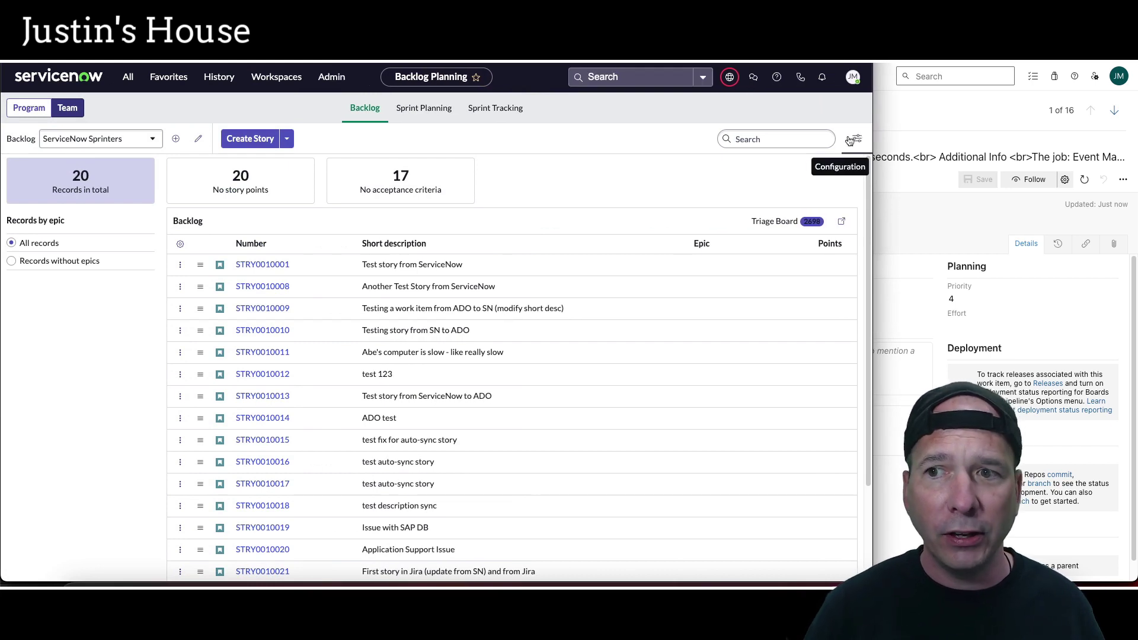
click(784, 221)
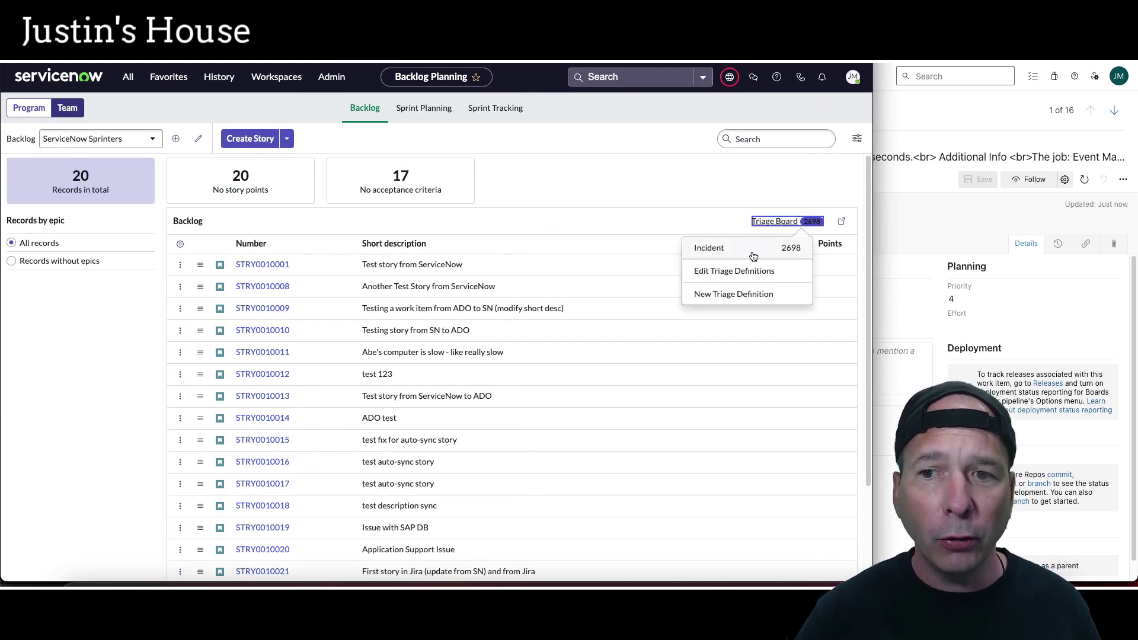
click(770, 297)
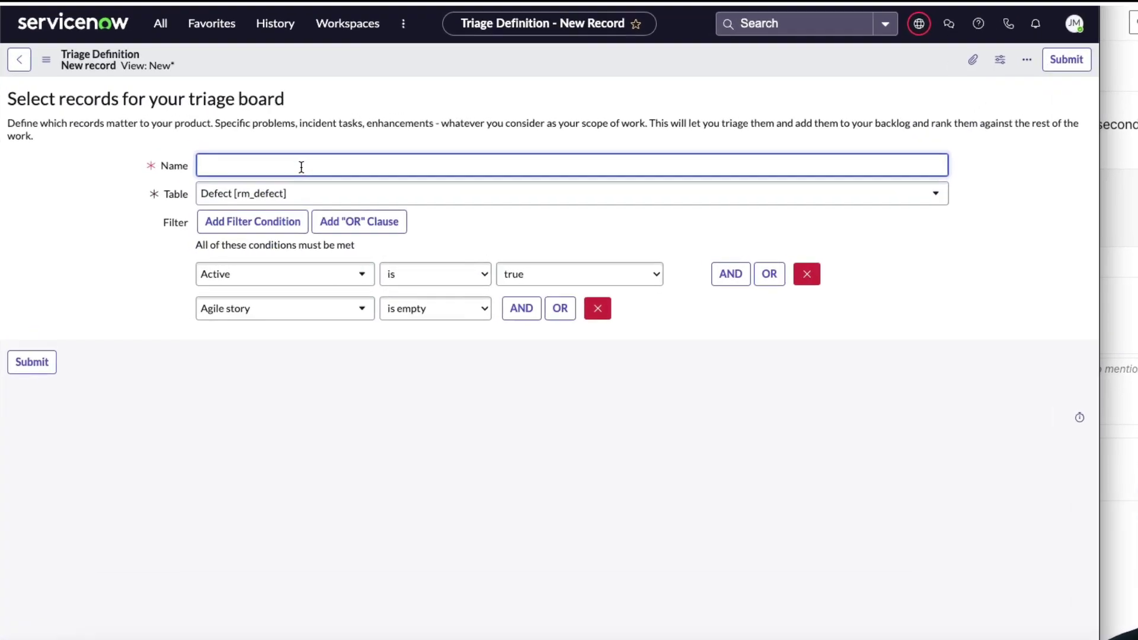
text(Customer Service Tasks)
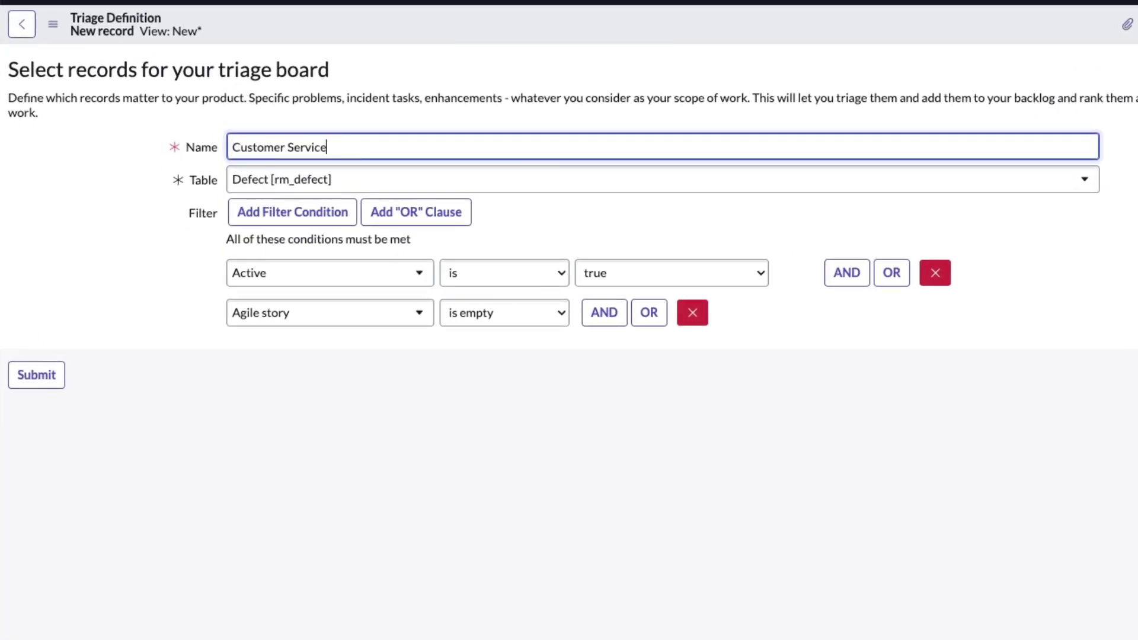
Step: Set the definition's table to Task [sn_customerservice_task] and submit it
click(319, 178)
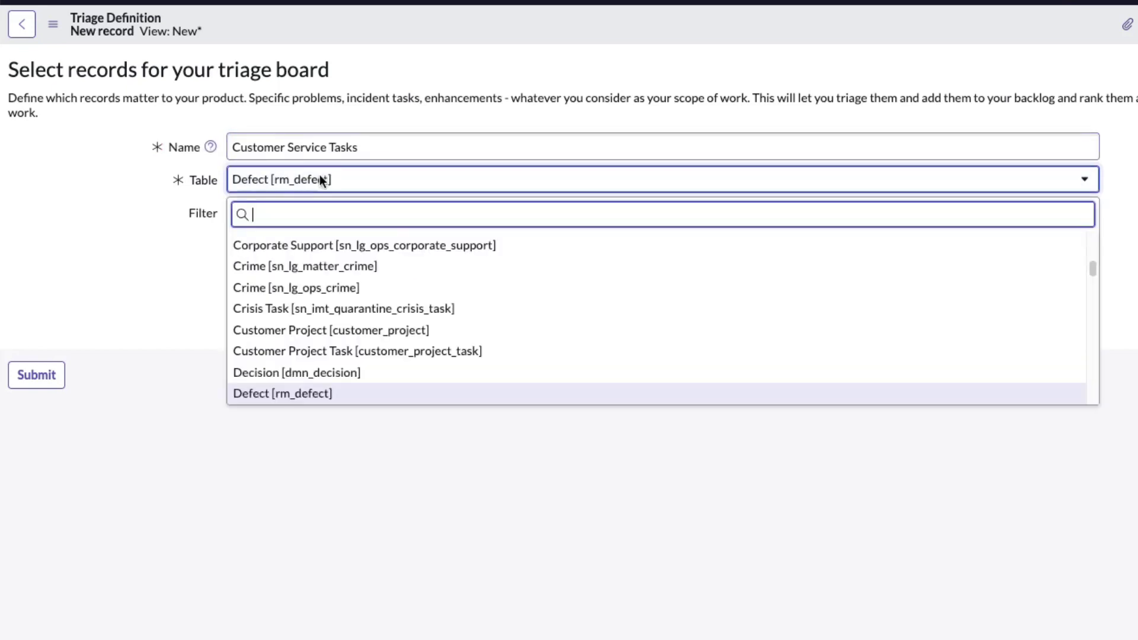
text(customer)
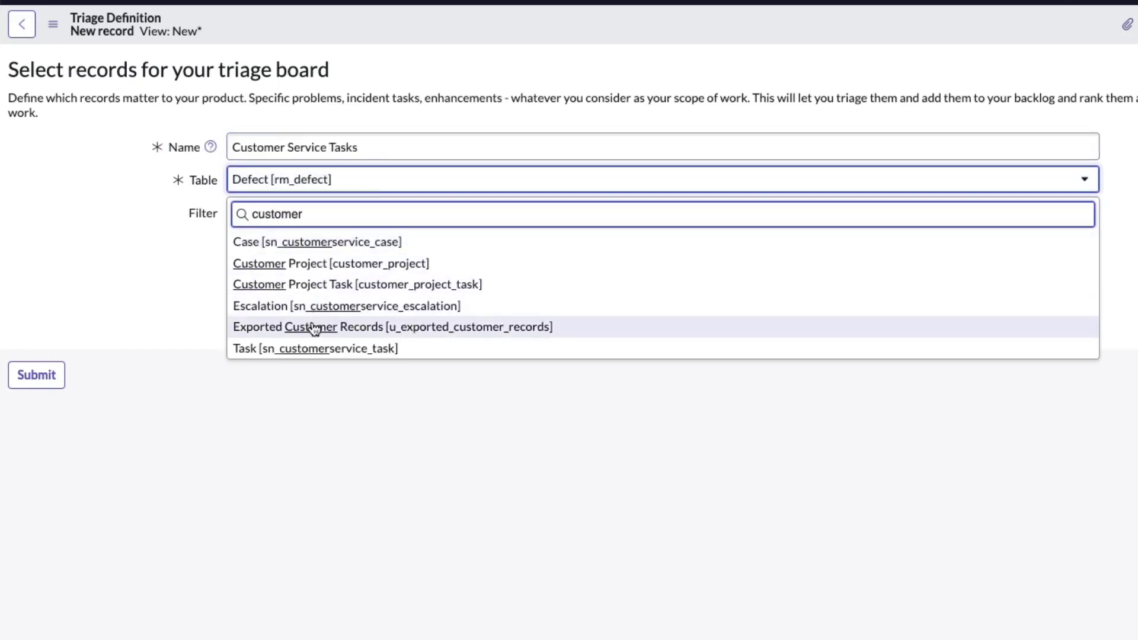
click(307, 349)
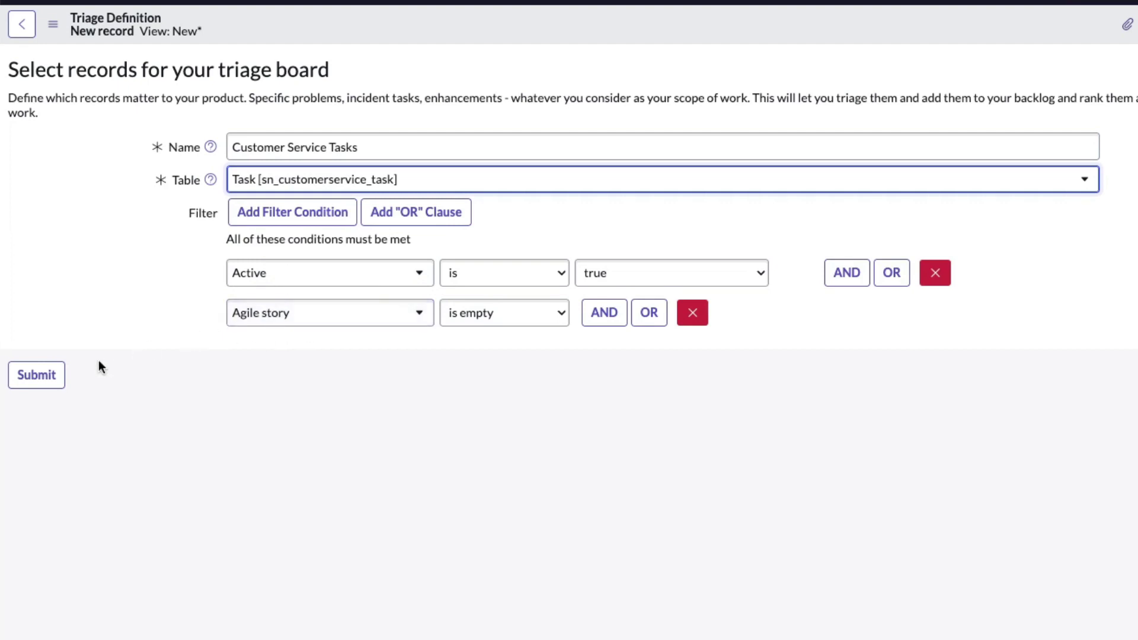
click(34, 377)
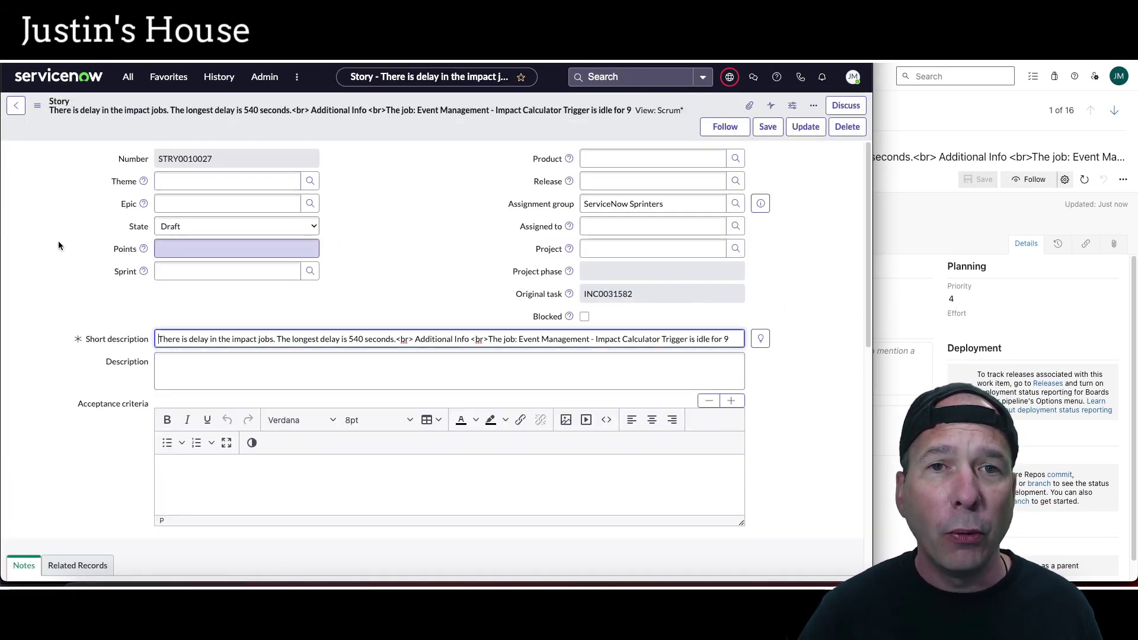
Step: Return to Backlog Planning and load the Customer Service Tasks triage list of 32 tasks
click(222, 84)
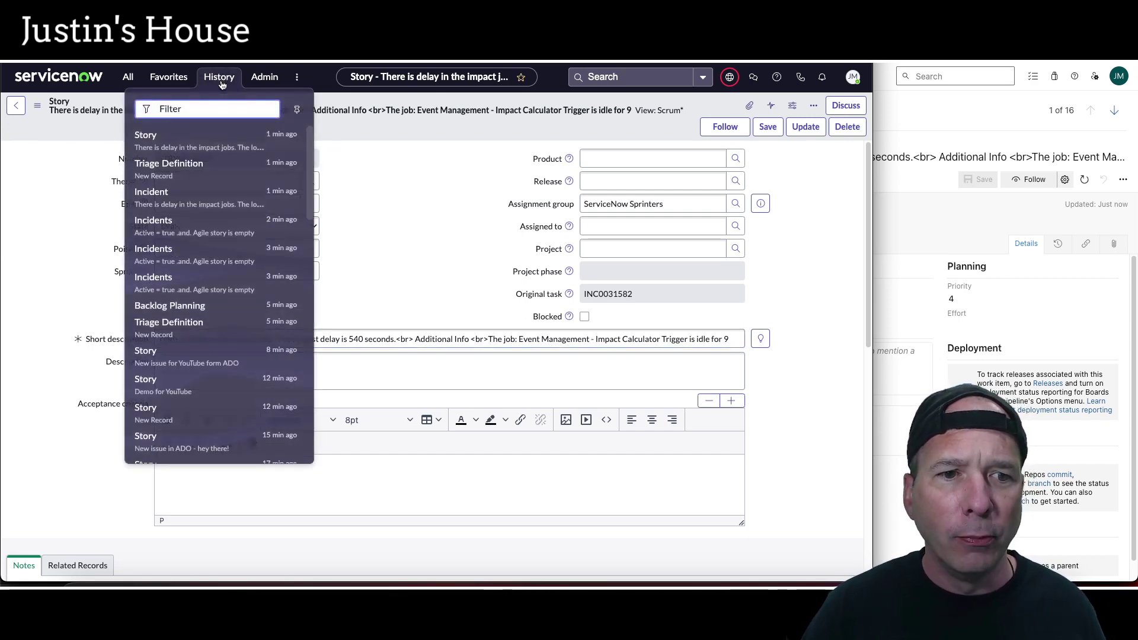
click(177, 303)
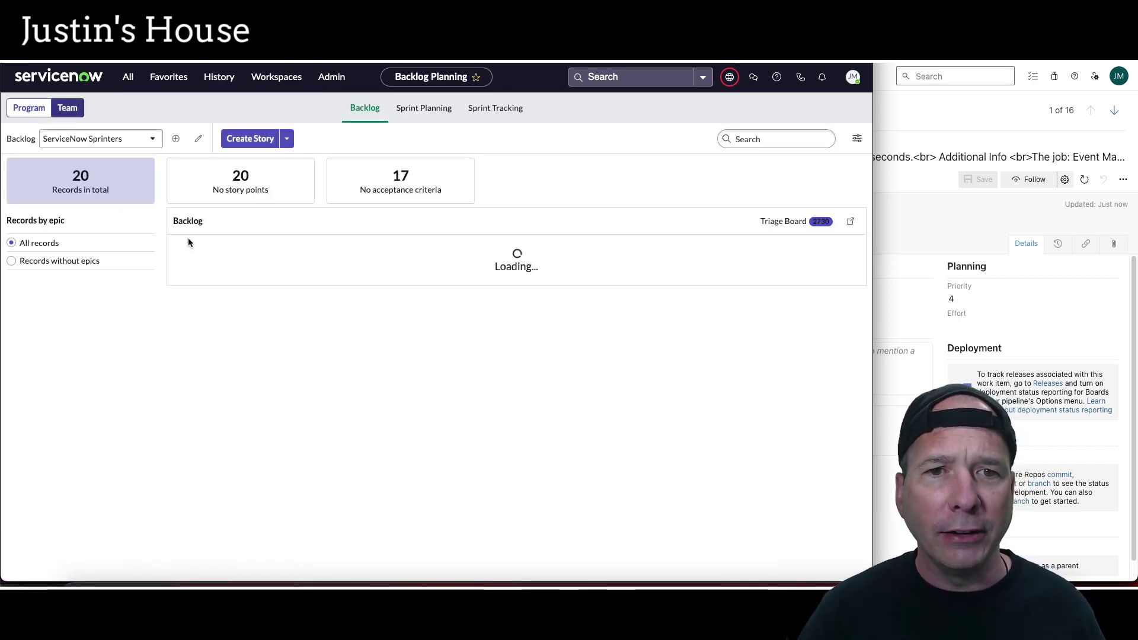
click(788, 222)
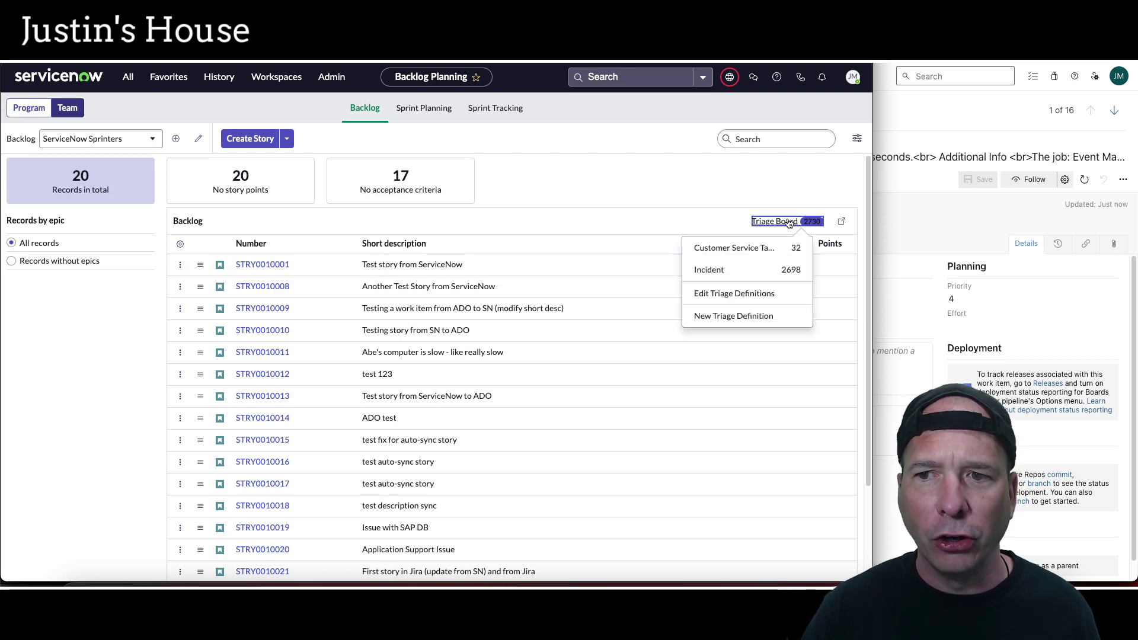
click(752, 254)
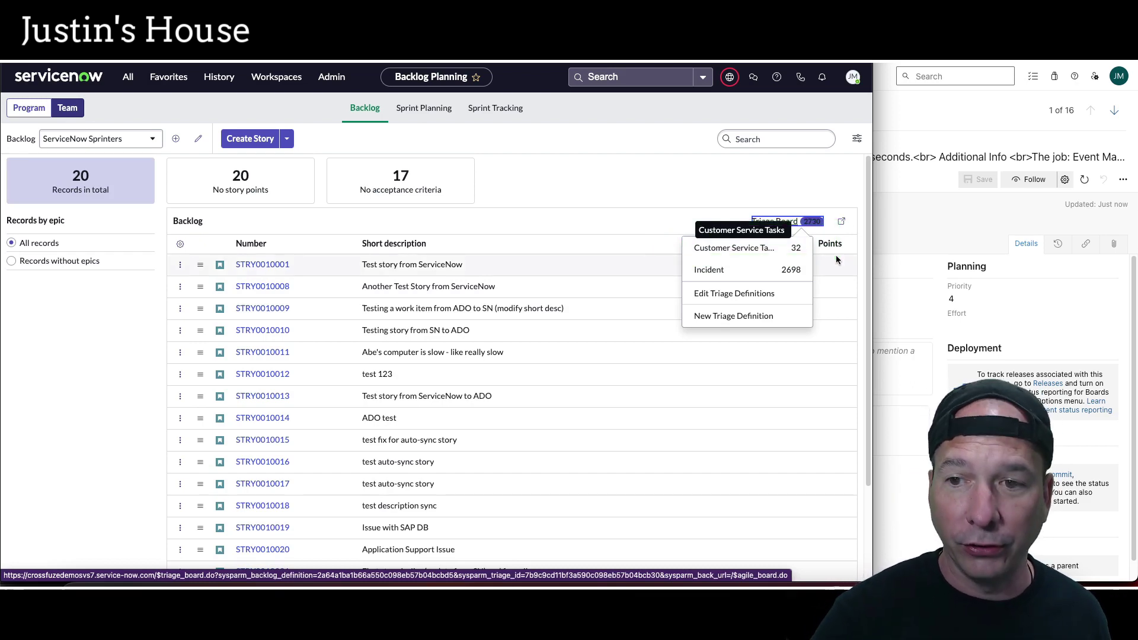
click(737, 254)
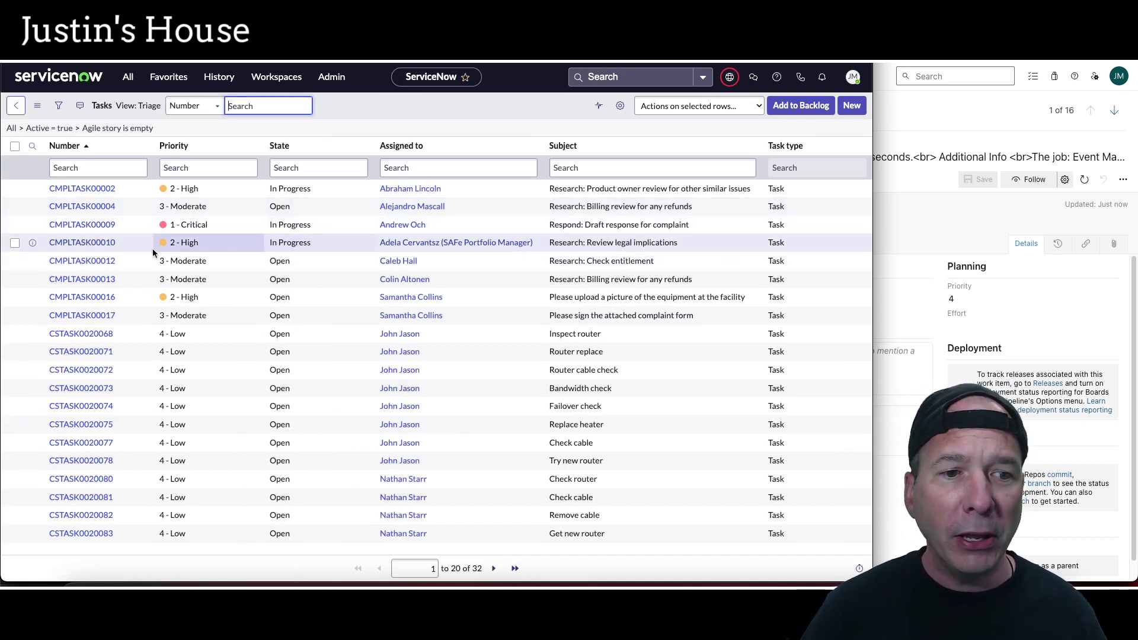
Step: Check task CSTASK0020068 'Inspect router' in the triage list and add it to the backlog
click(15, 335)
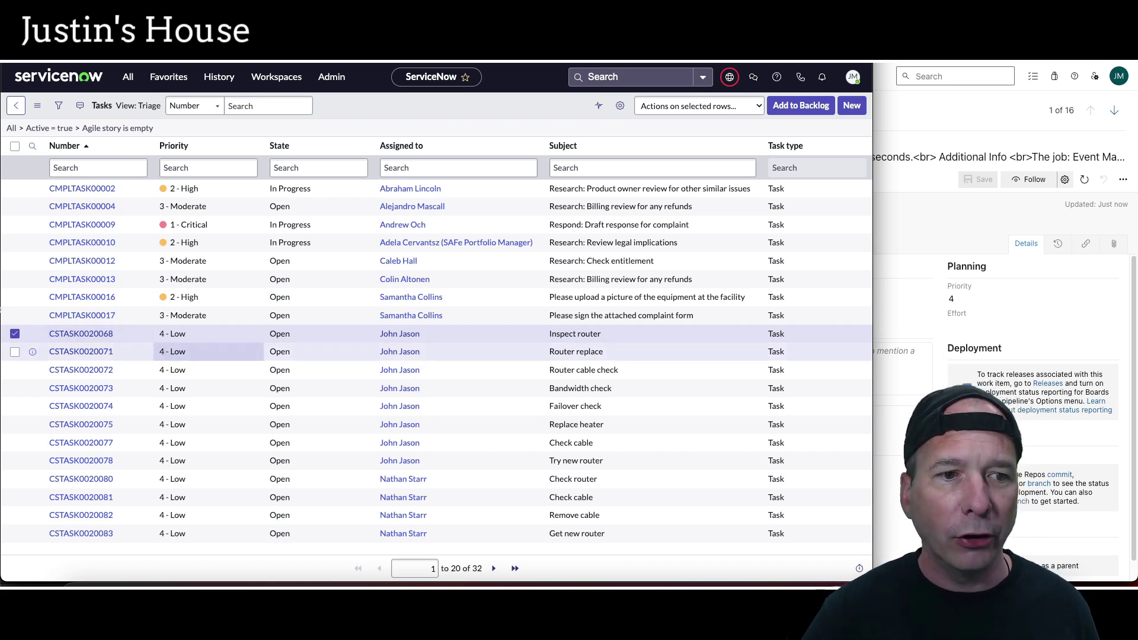
drag(7, 313, 627, 342)
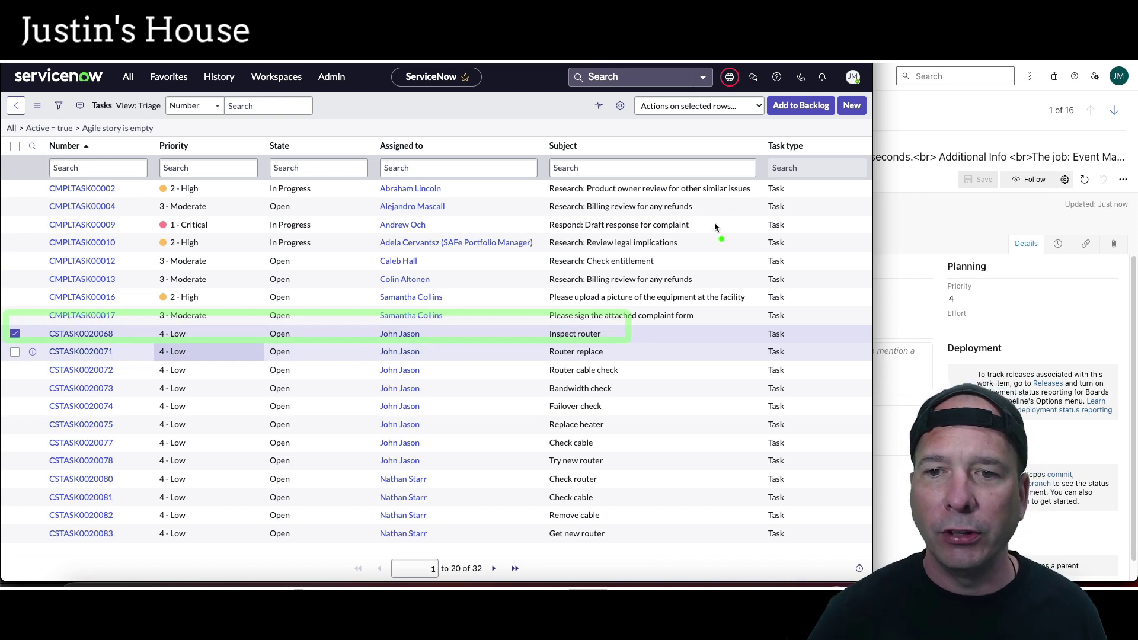
mouse_move(72, 275)
mouse_down()
mouse_move(17, 323)
mouse_move(13, 303)
mouse_up()
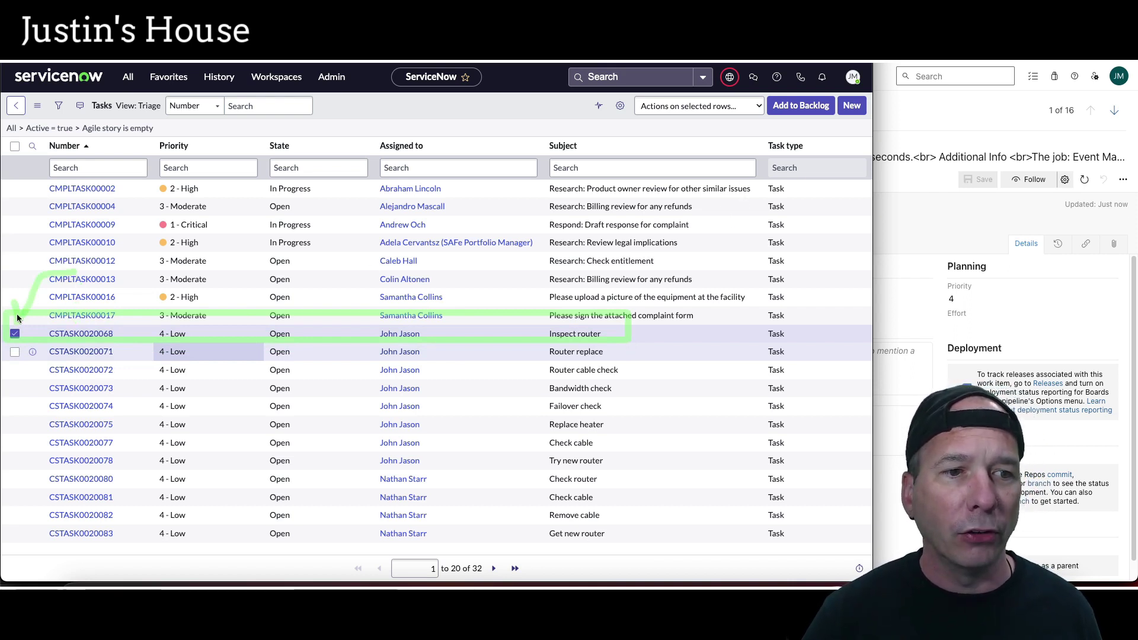
mouse_move(745, 173)
mouse_down()
mouse_move(781, 123)
mouse_move(794, 123)
mouse_up()
key(Escape)
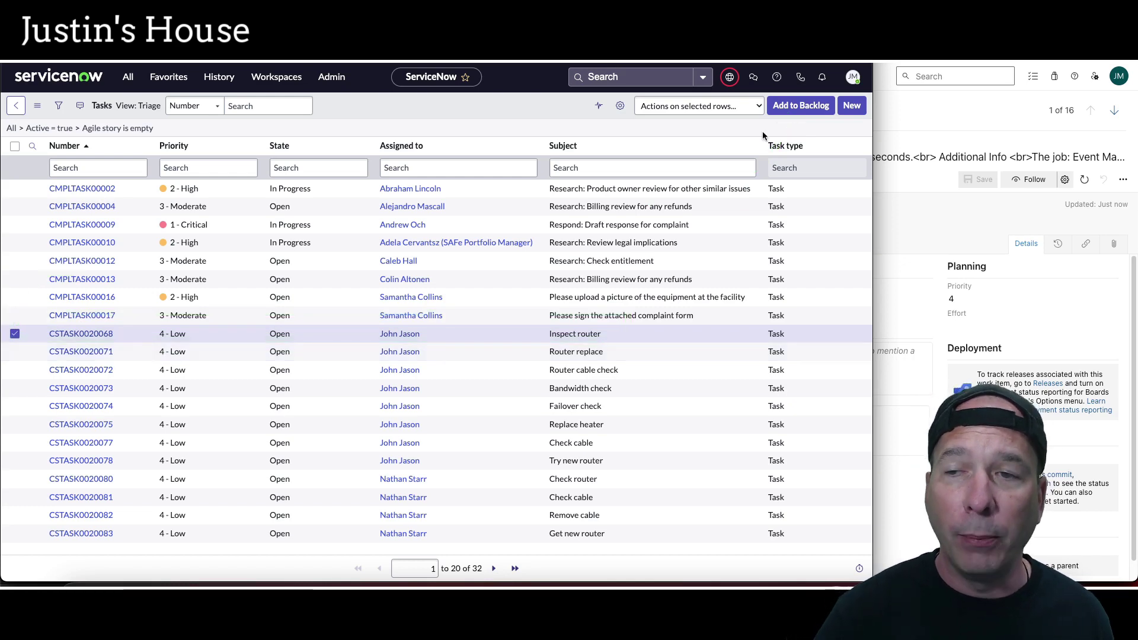
click(779, 105)
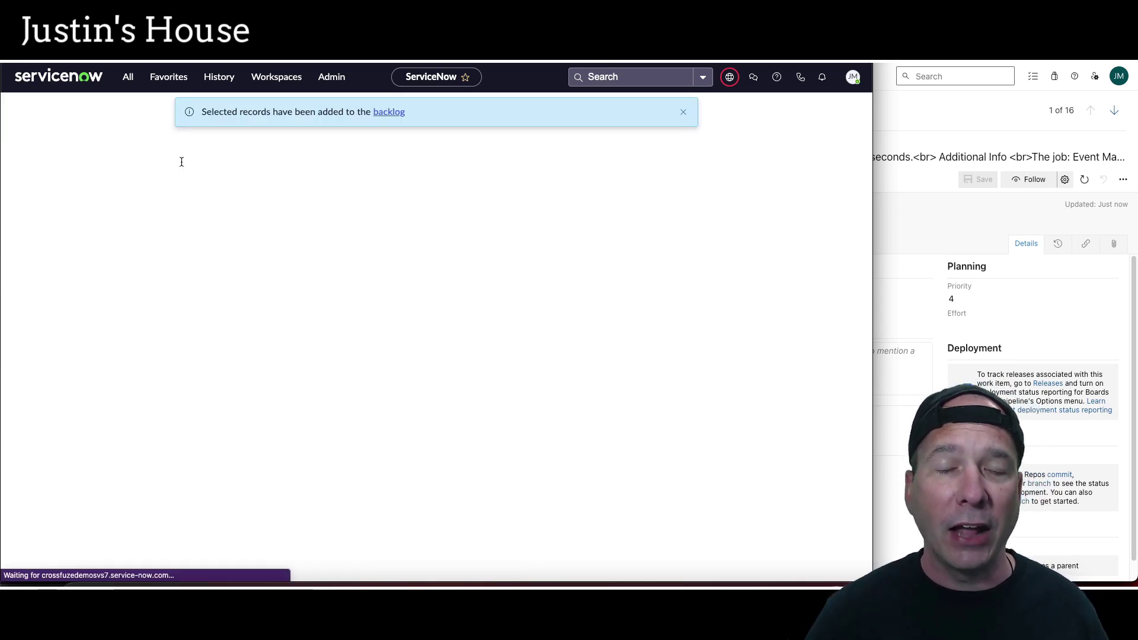
Step: Go back to the backlog, show page 2, and open the 21st entry, CSTASK0020068 'Inspect router'
click(16, 105)
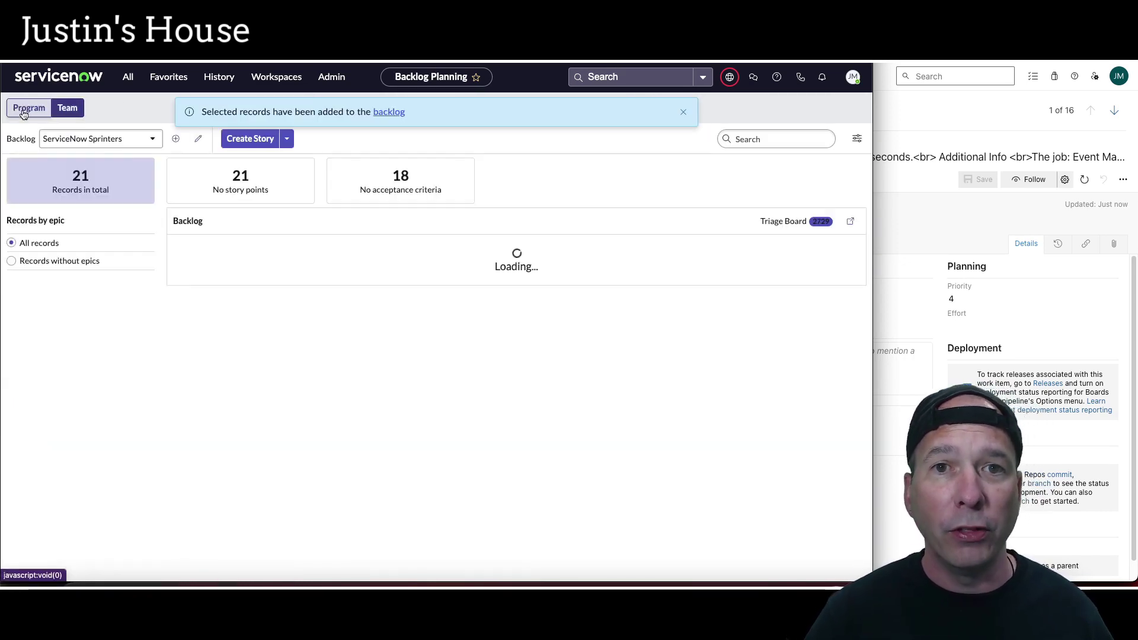
scroll(300, 358, down, 5)
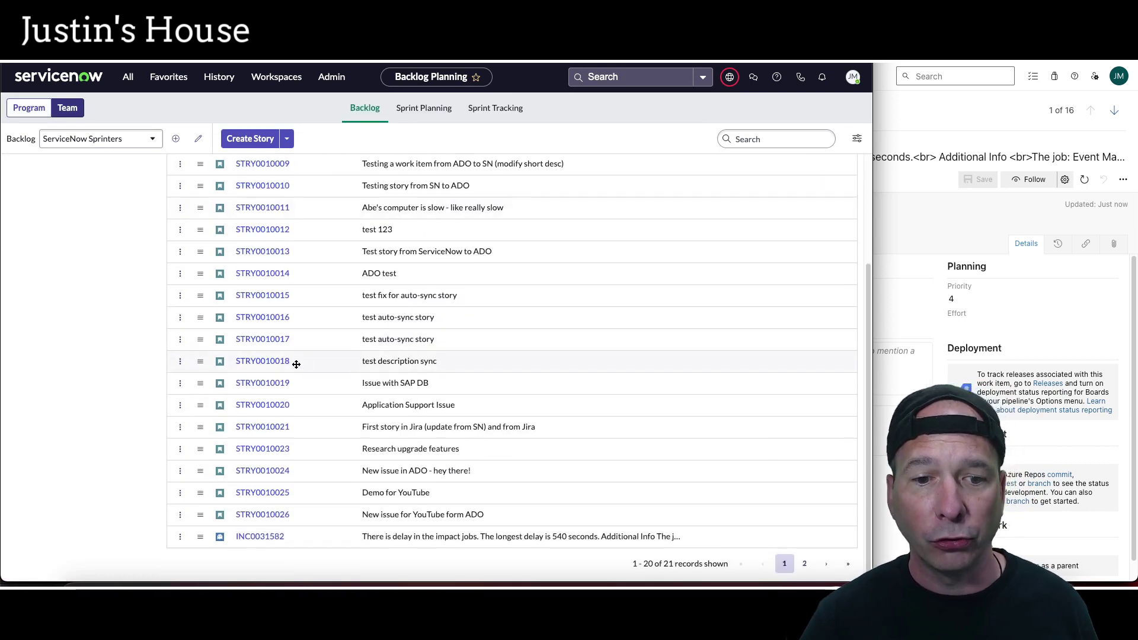
click(804, 563)
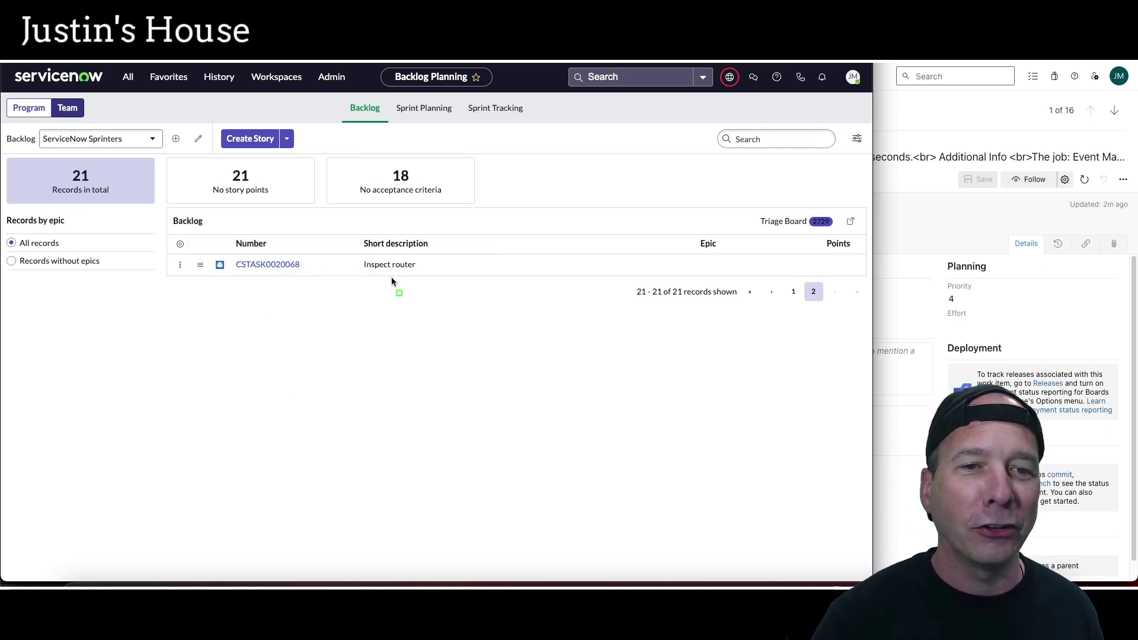
drag(170, 235, 465, 287)
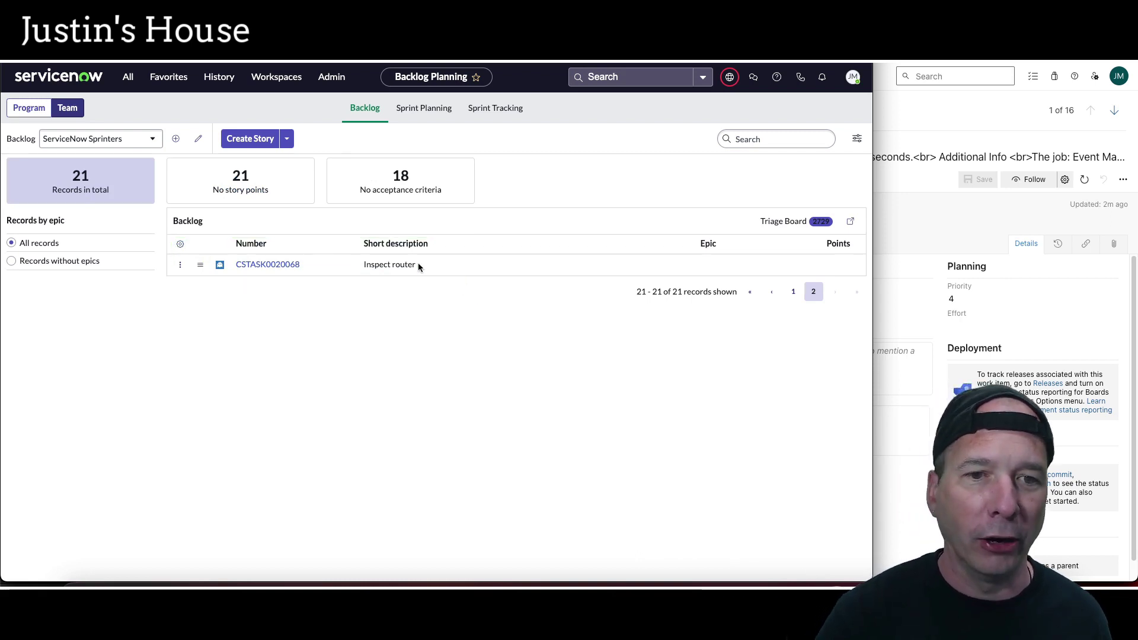
click(258, 265)
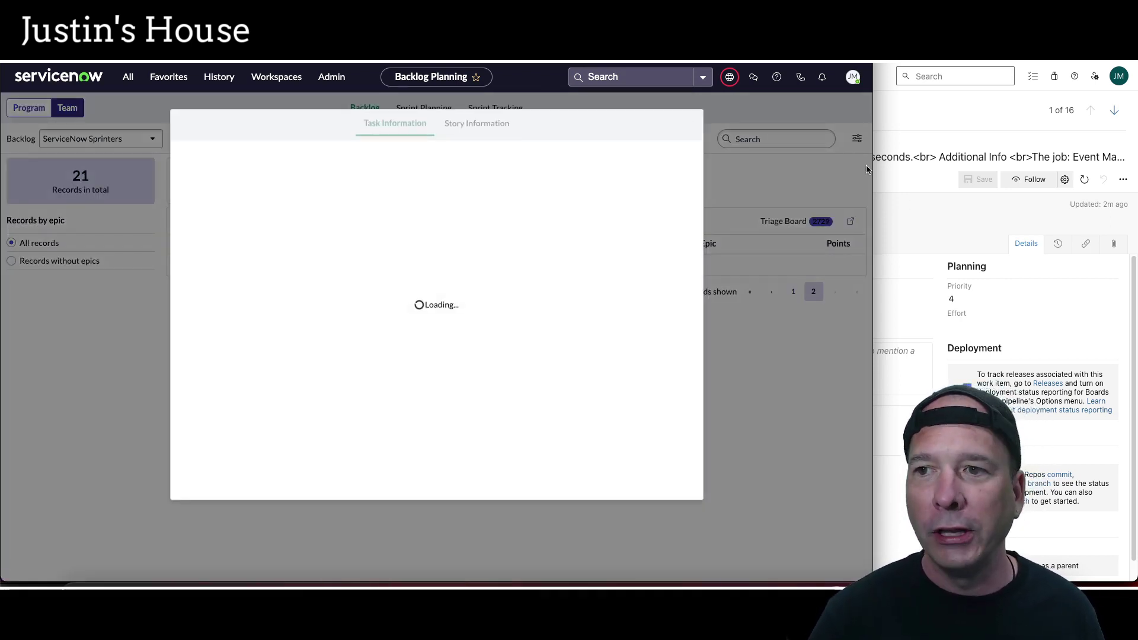
Step: Show story STRY0010028 in ServiceNow and locate Inspect router as Azure DevOps work item 17
drag(871, 168, 533, 178)
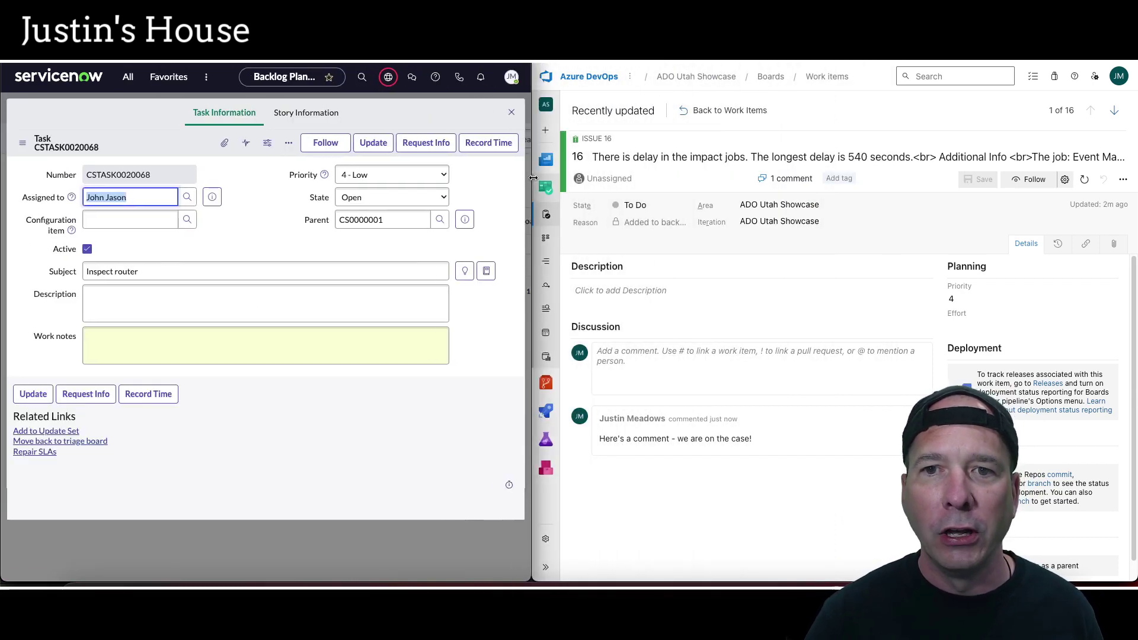
click(706, 111)
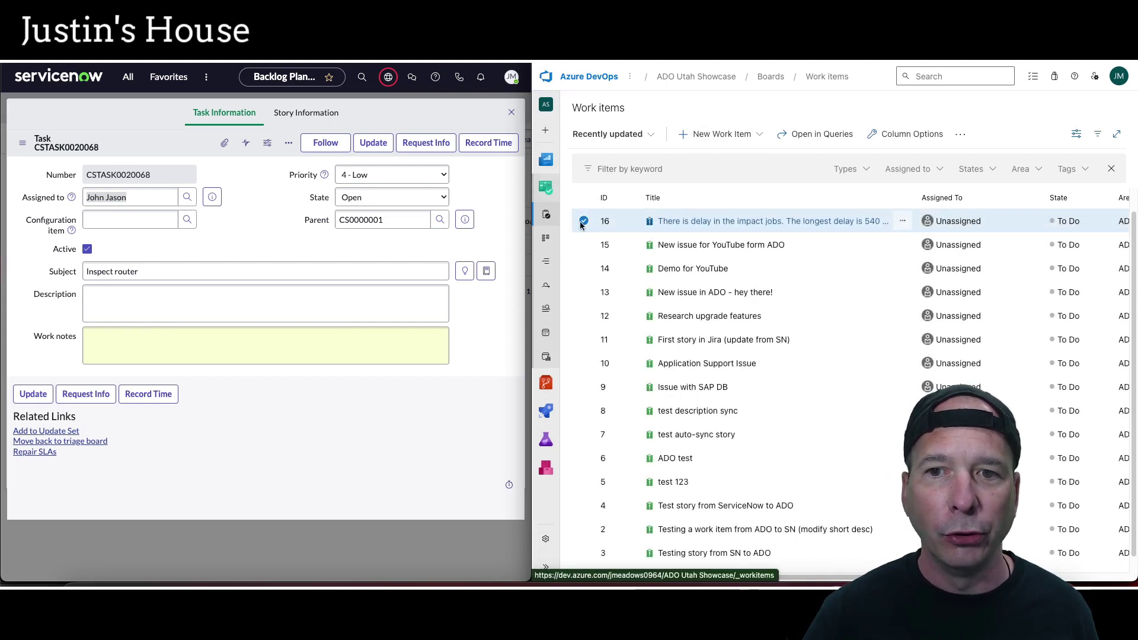
scroll(575, 204, down, 1)
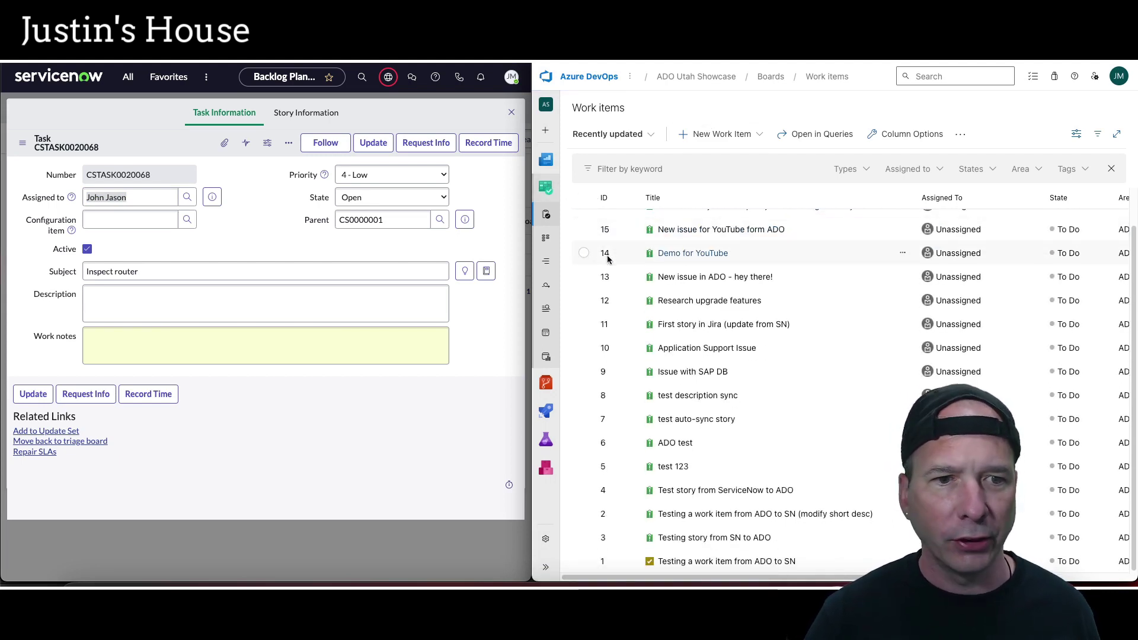
click(298, 119)
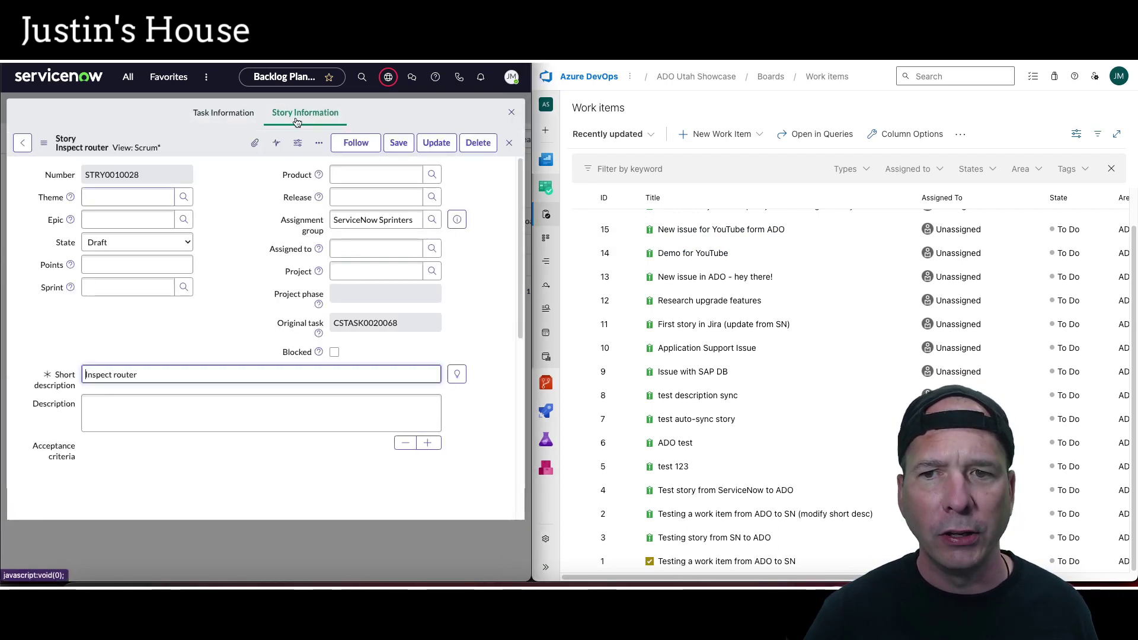
scroll(605, 223, up, 2)
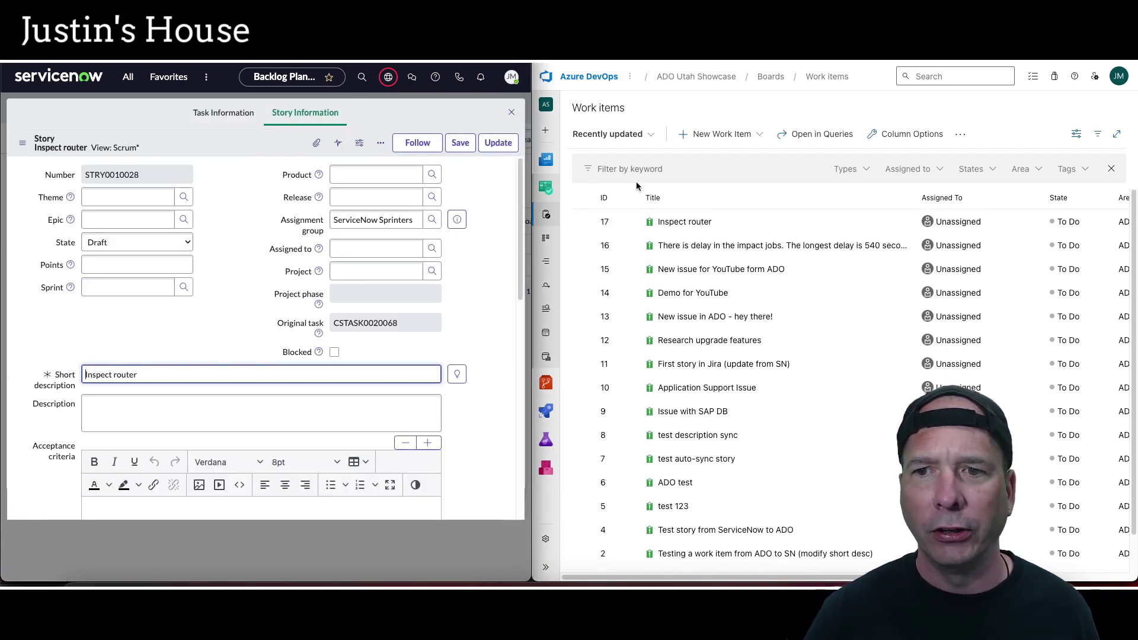
mouse_move(627, 191)
mouse_down()
mouse_move(676, 235)
mouse_move(778, 252)
mouse_up()
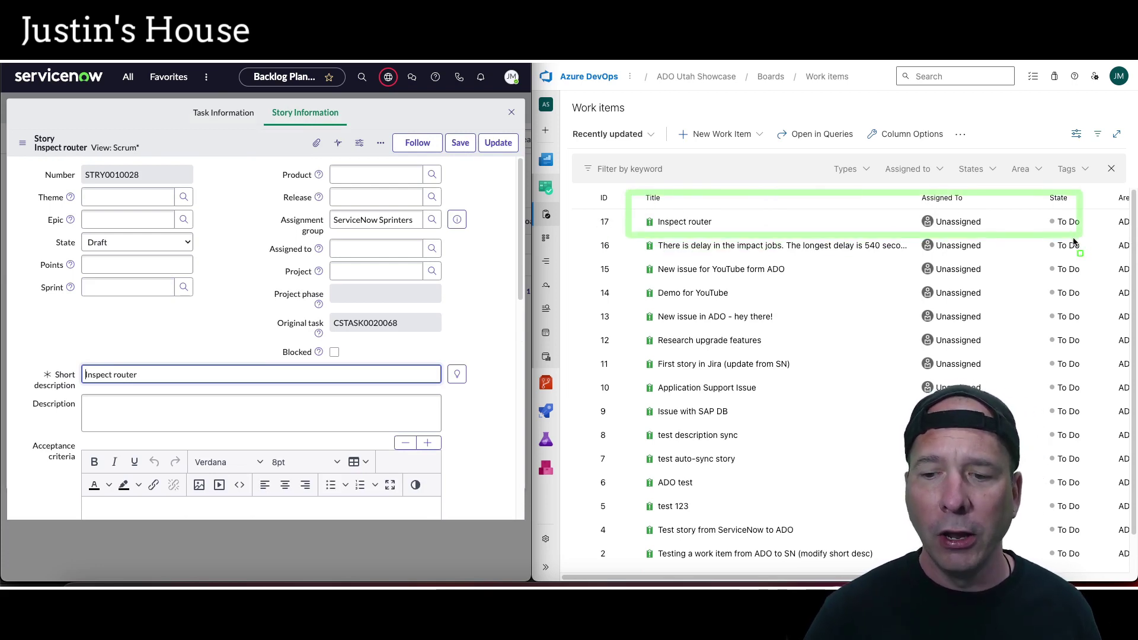
Step: Add and save the discussion comment 'we are inspecting!' on Azure DevOps work item 17
click(687, 222)
click(678, 369)
text(we are inspecting!)
click(904, 415)
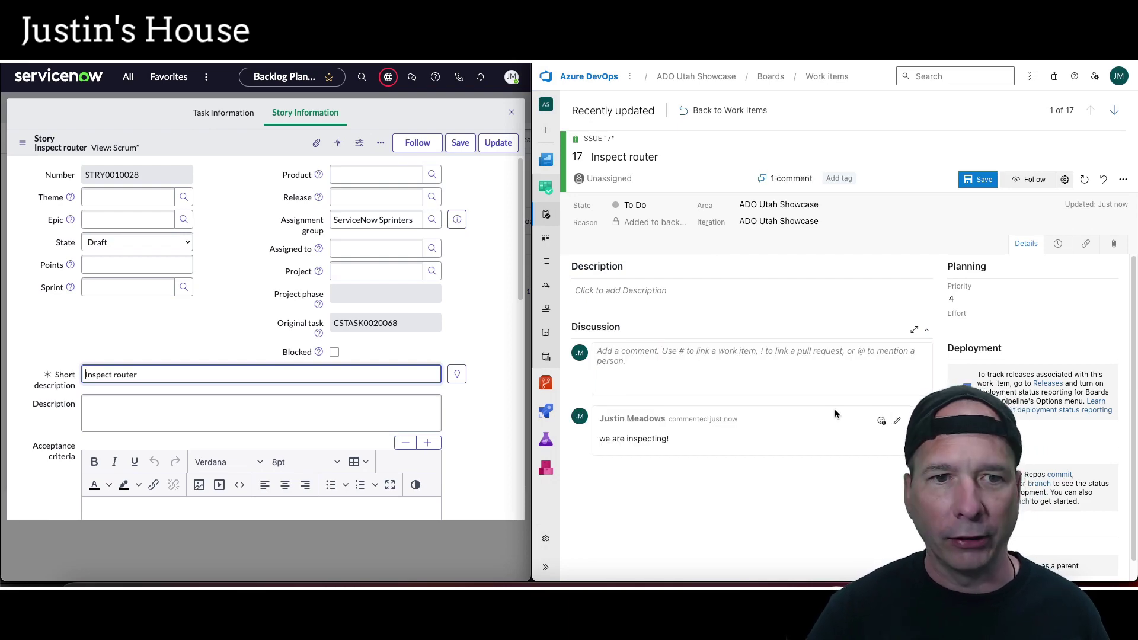
Step: Find the synced 'we are inspecting!' work note in story STRY0010028's activity
click(234, 425)
scroll(474, 376, down, 5)
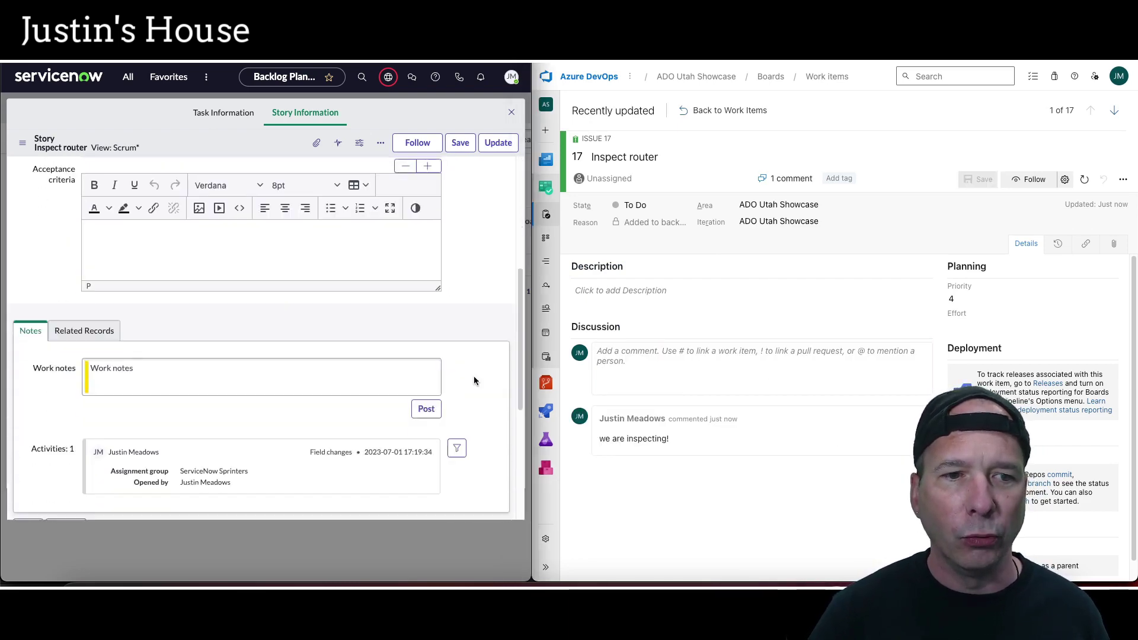
click(432, 348)
scroll(433, 347, down, 3)
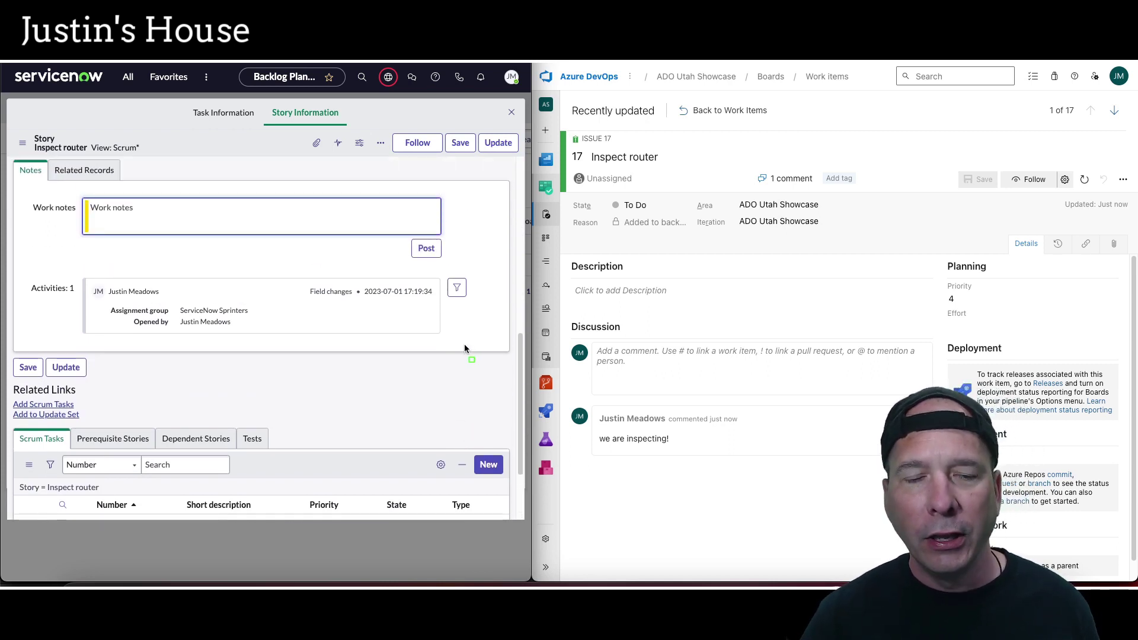
mouse_move(59, 263)
mouse_down()
mouse_move(418, 311)
mouse_move(448, 336)
mouse_up()
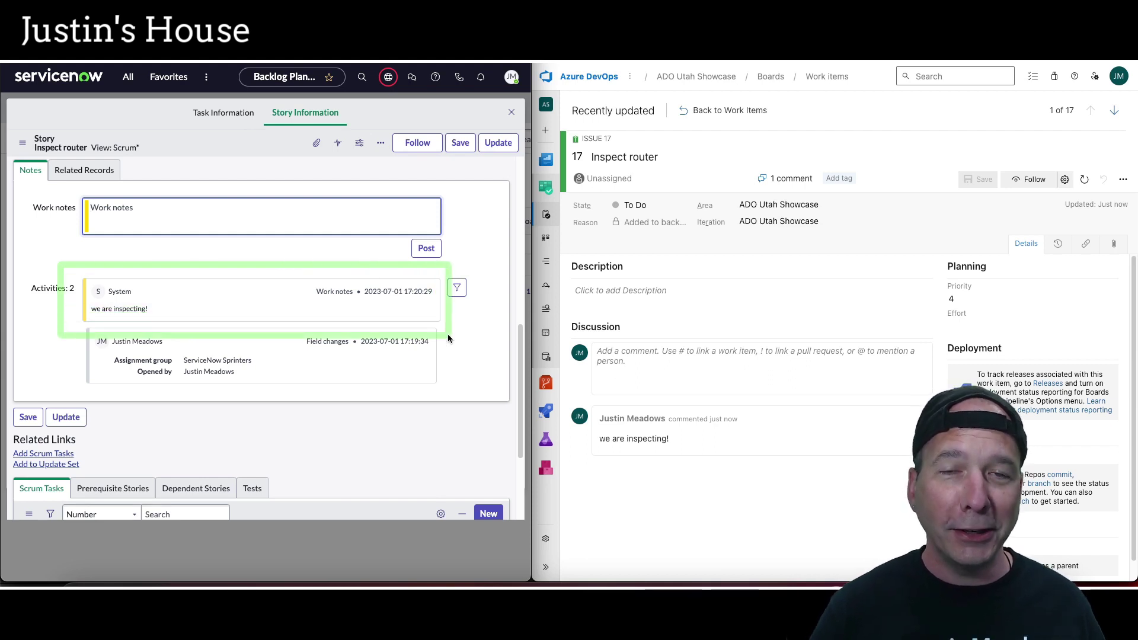